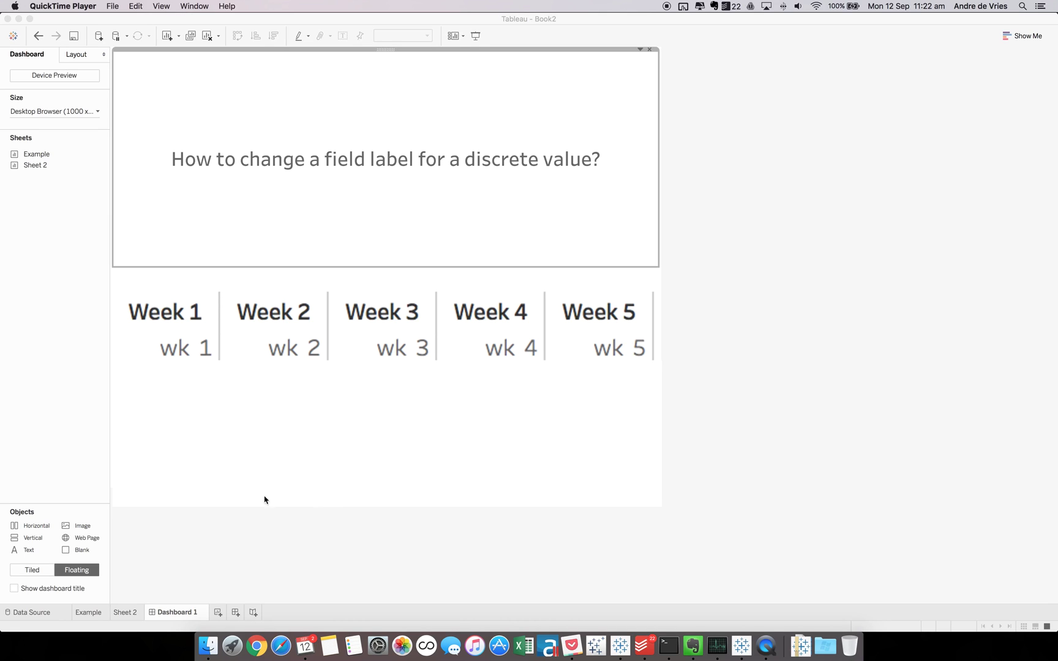
- On a new worksheet, place Order Date on the Rows shelf
click(217, 612)
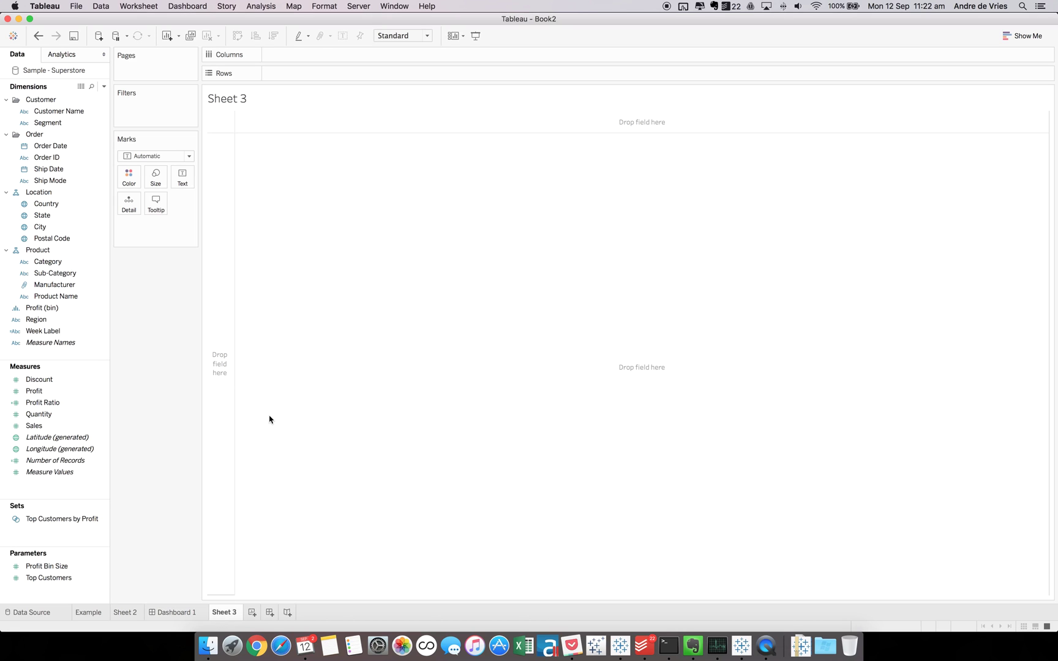
click(45, 205)
click(64, 159)
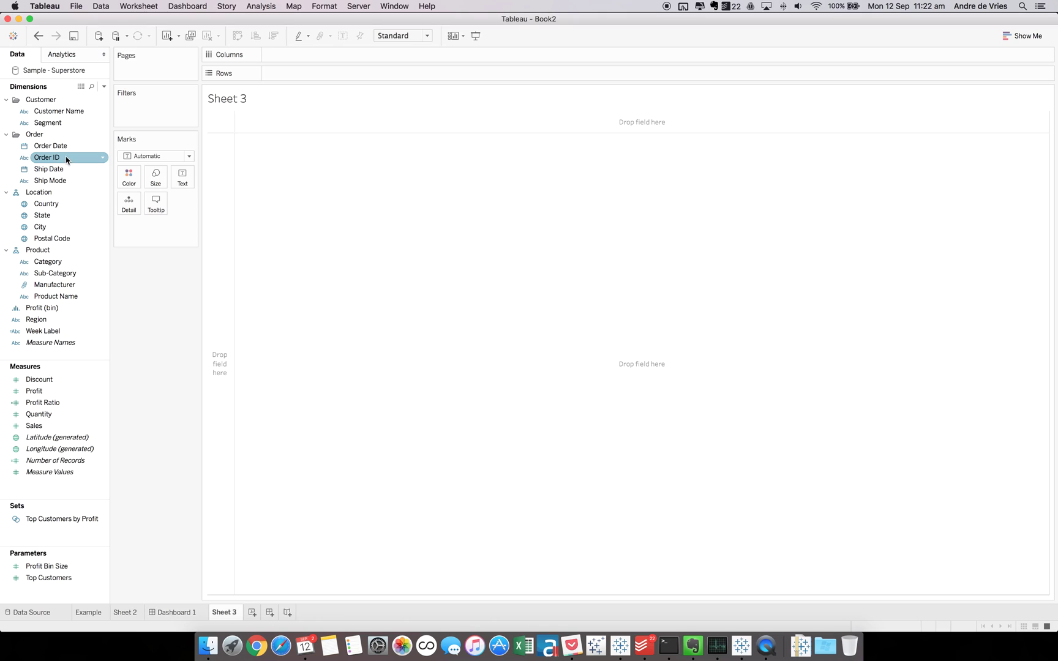
click(59, 147)
right_click(53, 148)
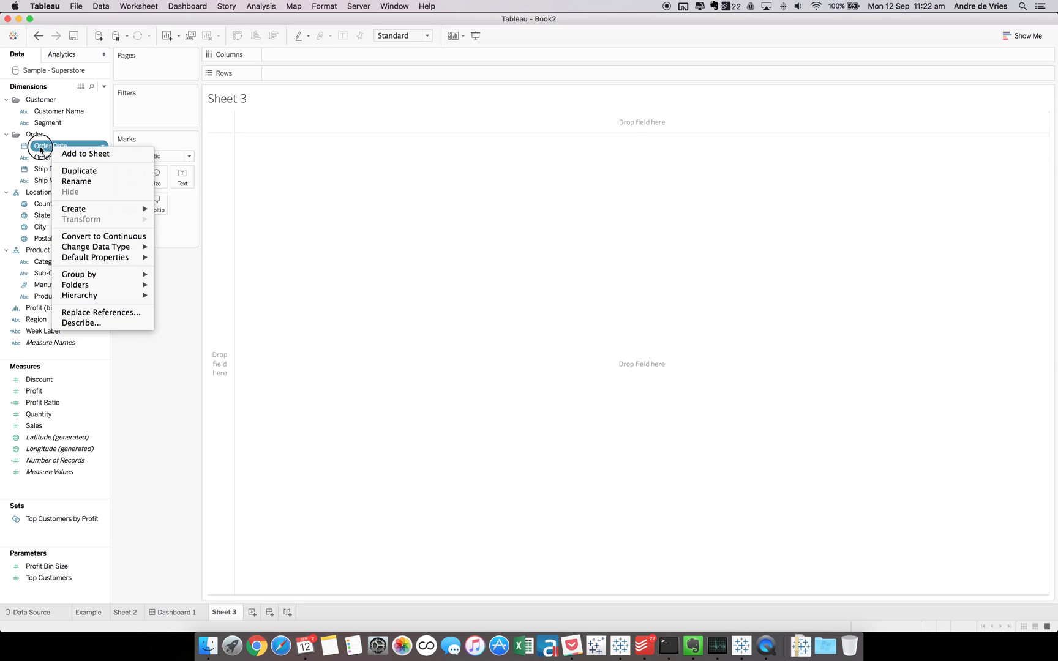
click(45, 149)
drag(46, 149, 280, 73)
- Change the Order Date pill on Rows to Week Number
click(335, 73)
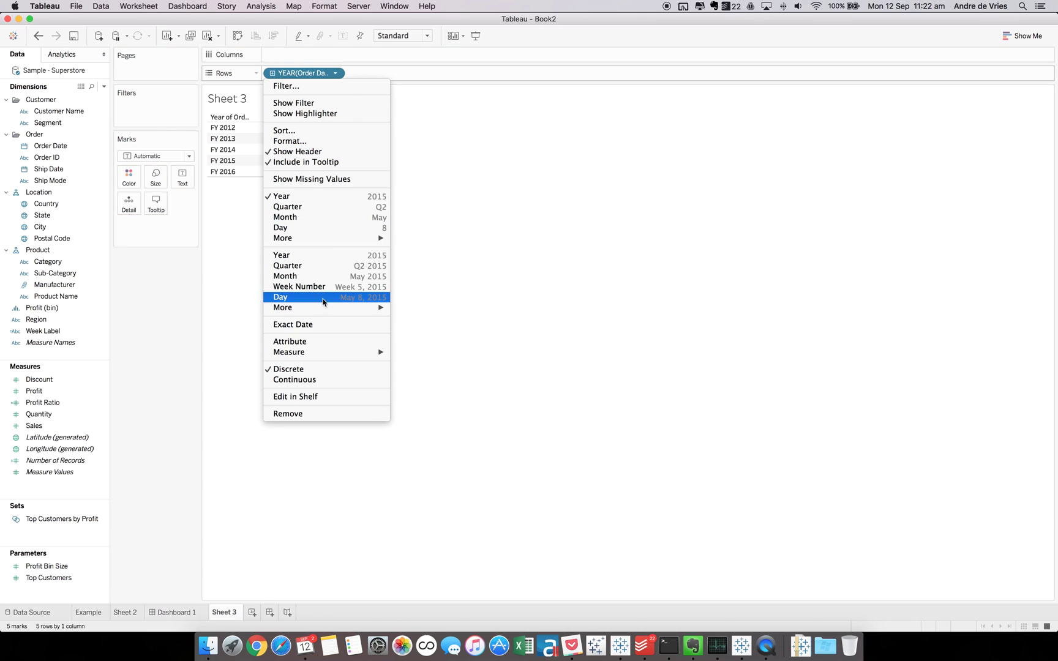
mouse_move(342, 238)
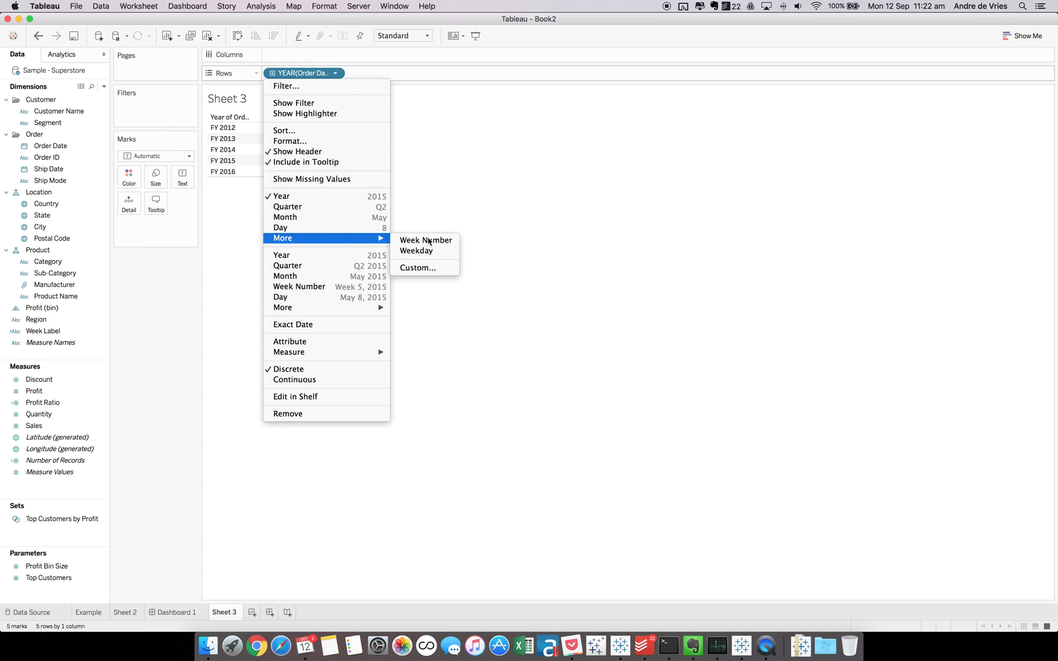
click(399, 239)
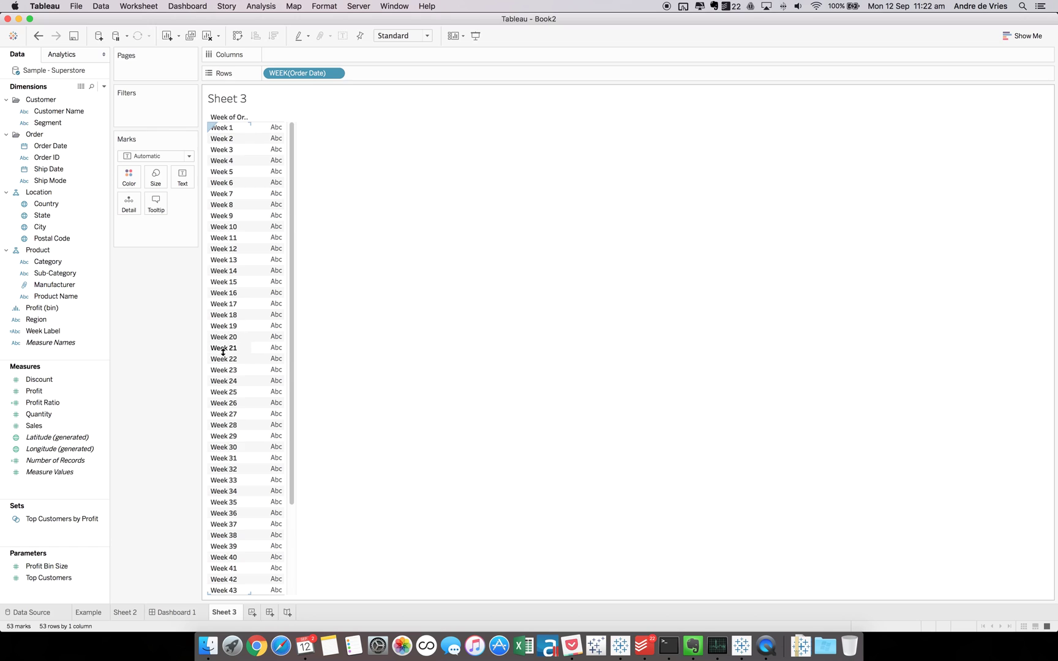
scroll(223, 352, down, 5)
scroll(223, 352, up, 5)
- Show SUM(Sales) as text per week, then move it to Columns to chart it
drag(36, 425, 182, 178)
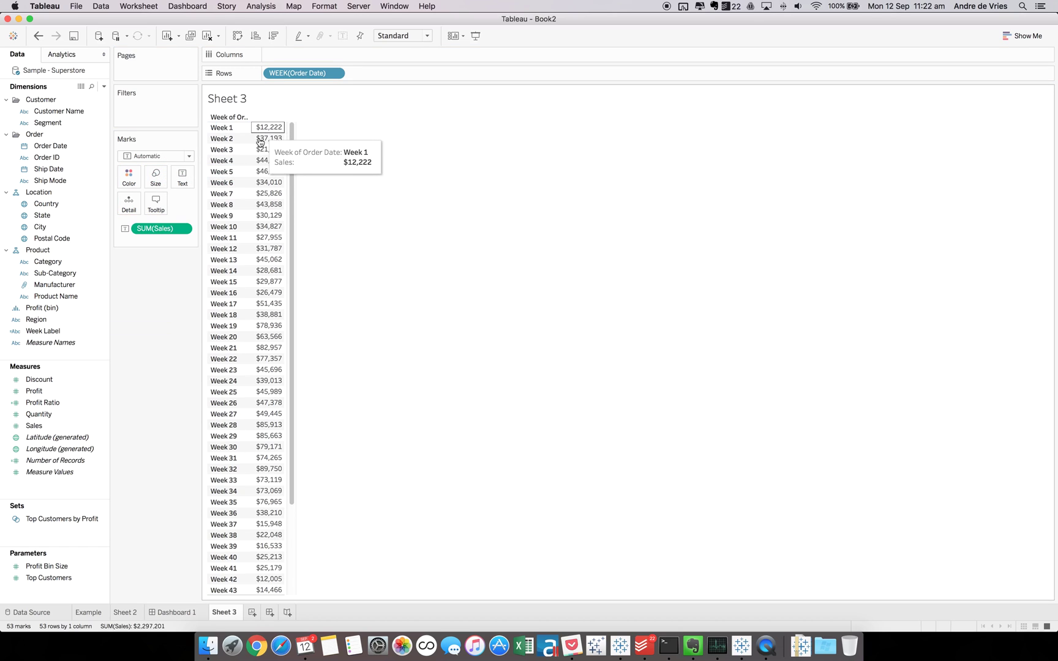
click(152, 231)
drag(152, 232, 307, 54)
click(158, 156)
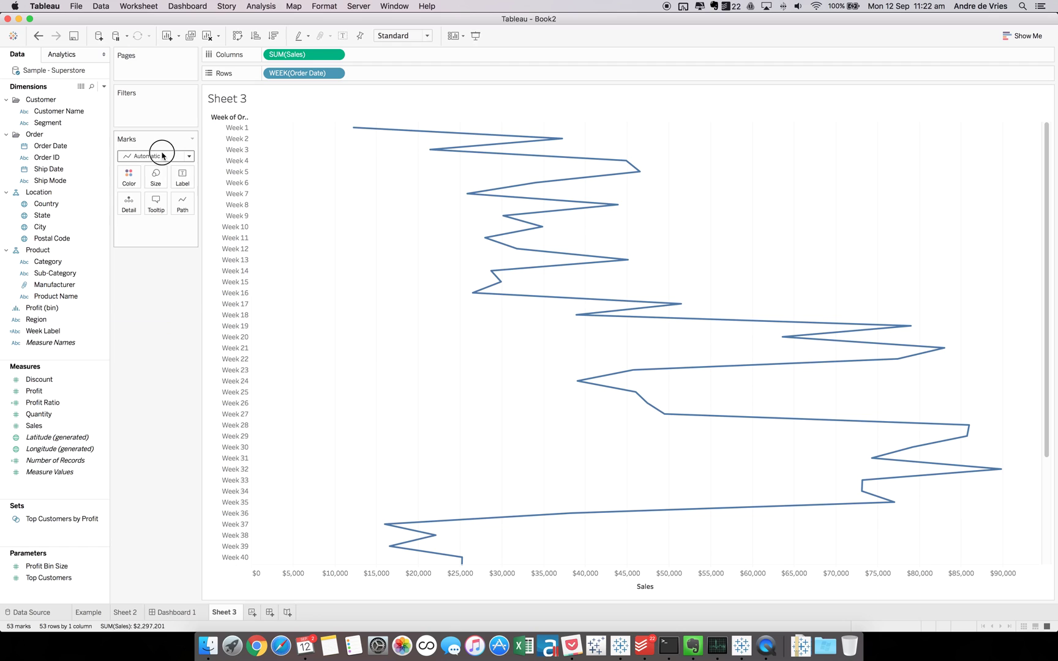
- Switch the mark type to Bar, glance at Dashboard 1, and return to Sheet 3
click(158, 177)
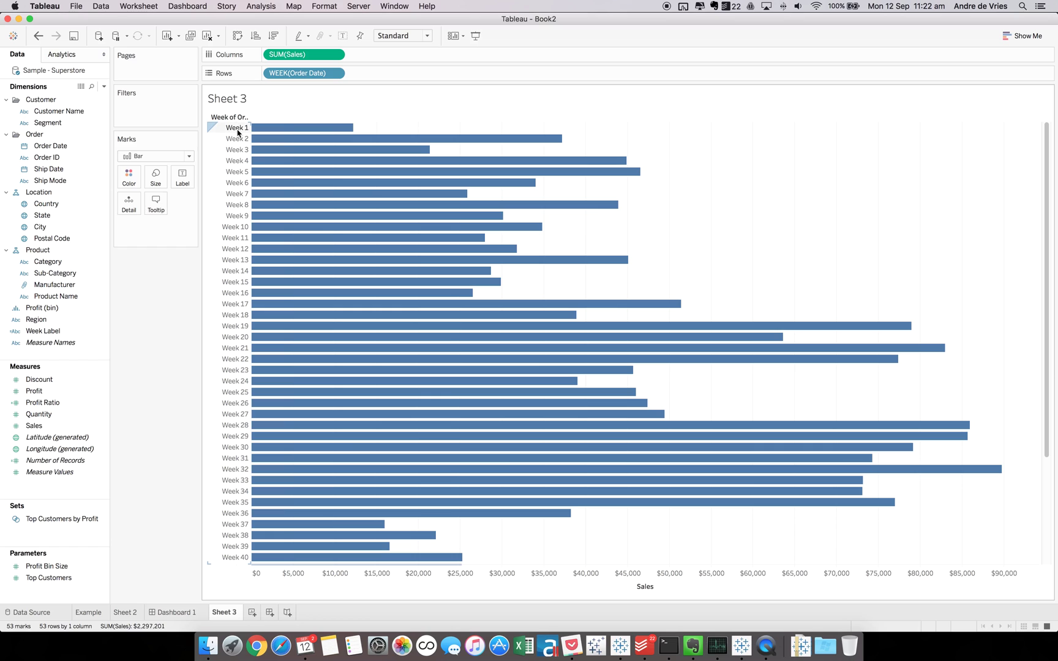
click(162, 612)
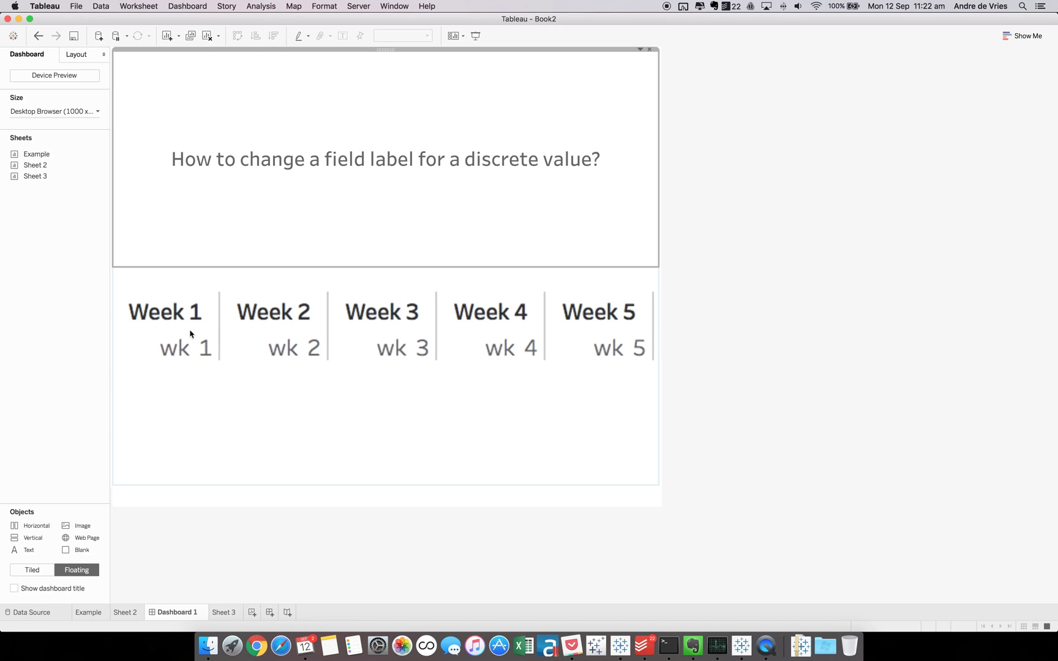
click(236, 612)
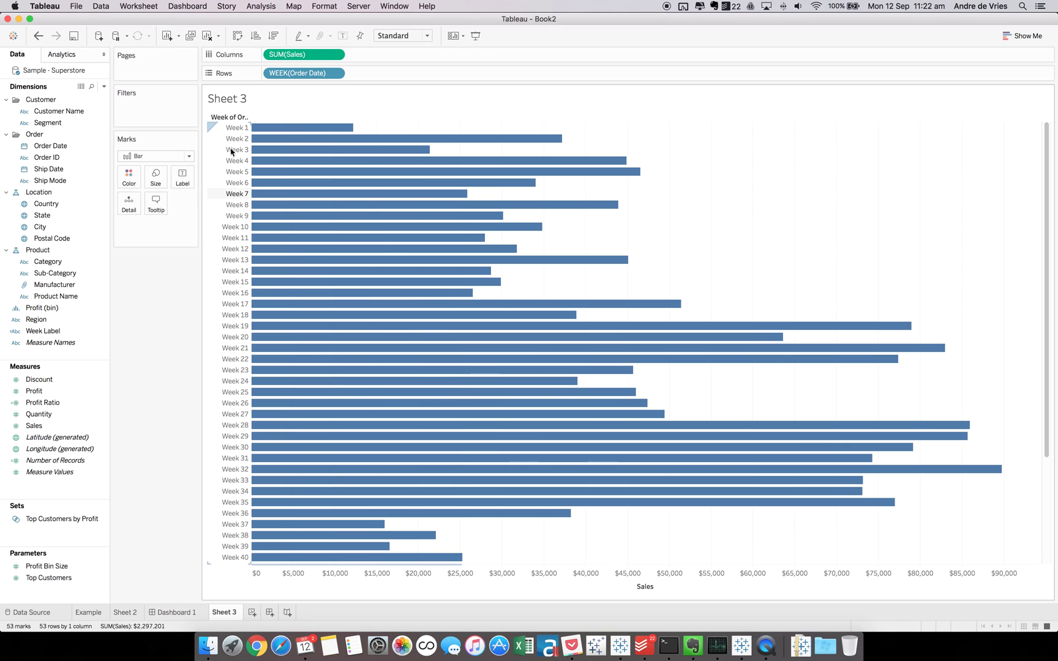
right_click(231, 153)
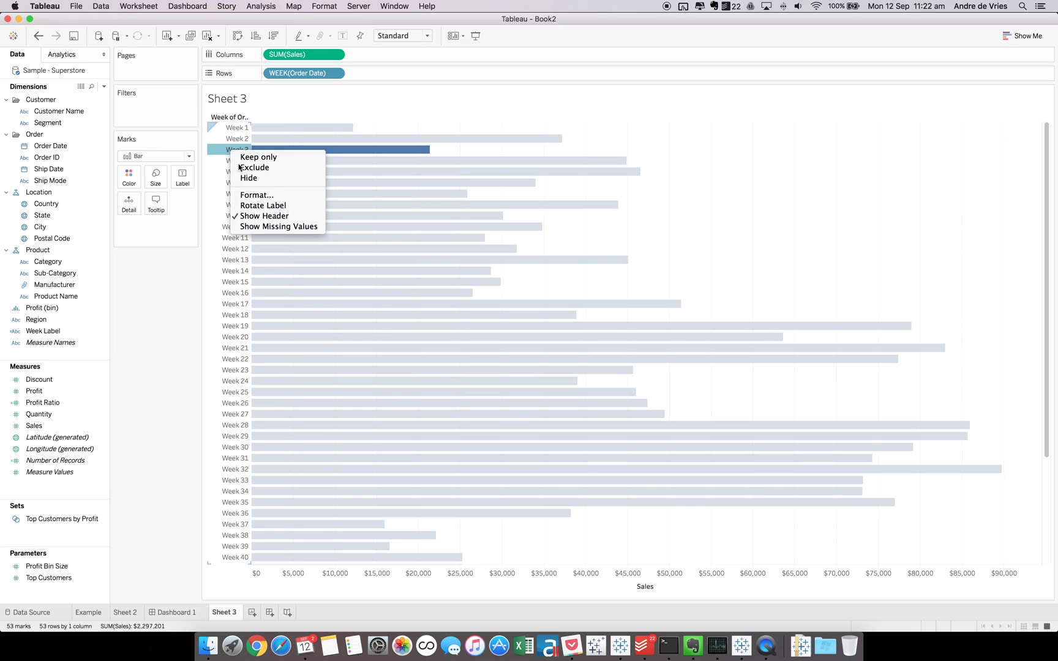
click(244, 195)
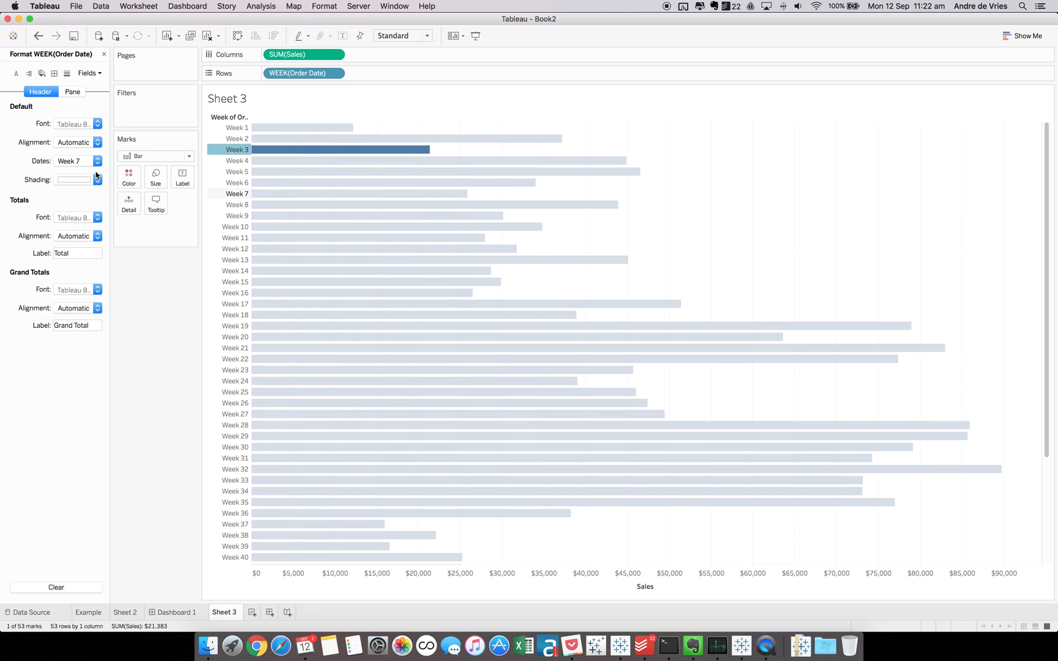
click(69, 161)
click(80, 194)
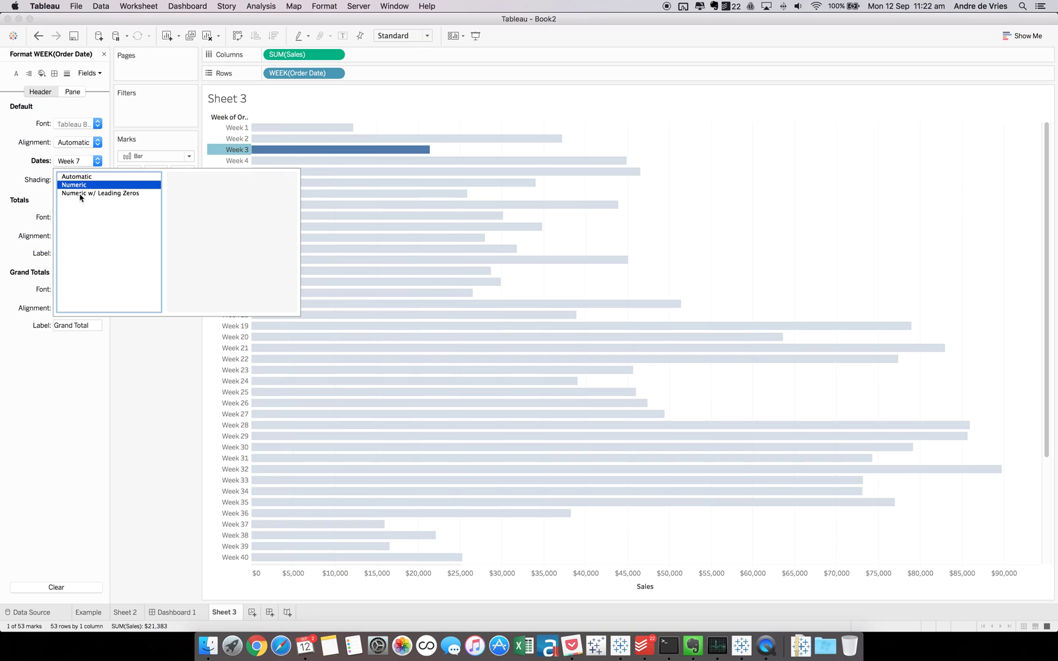
click(81, 195)
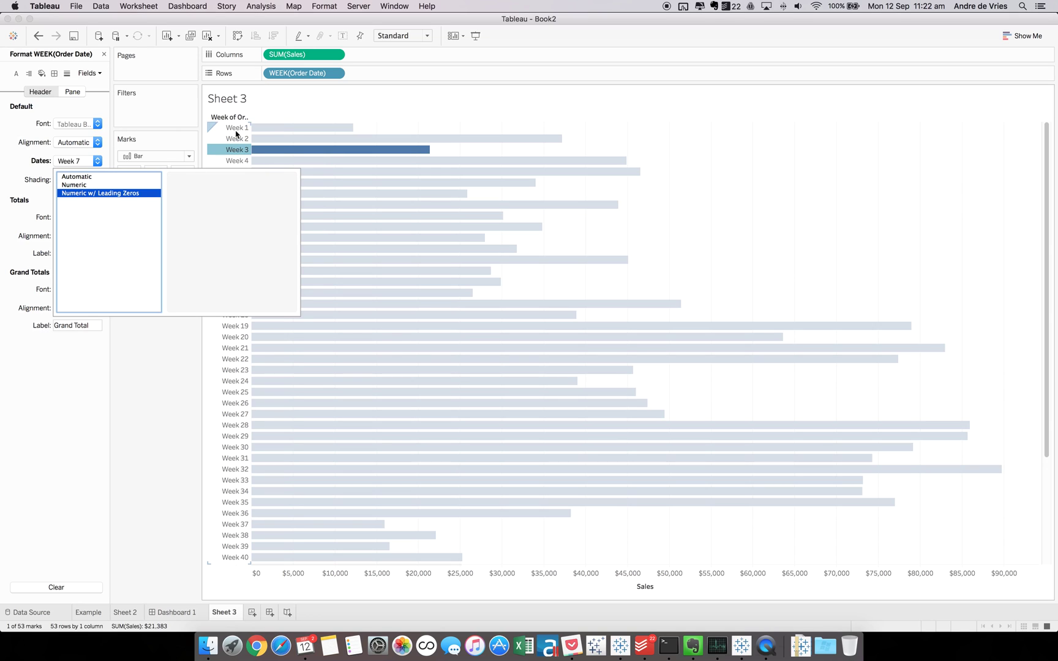
click(76, 96)
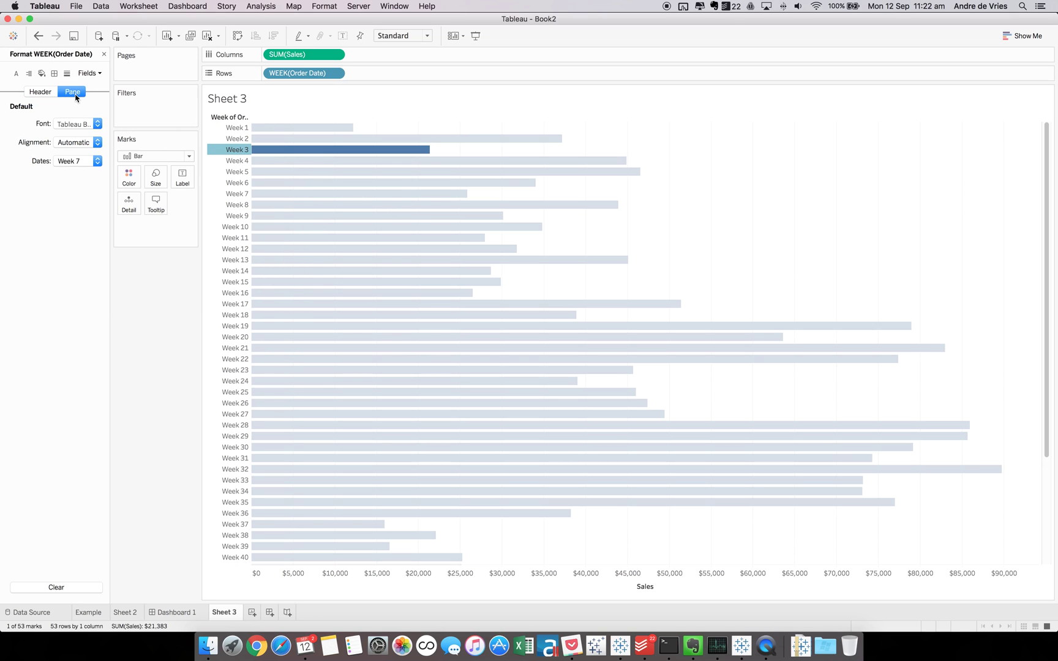
click(64, 162)
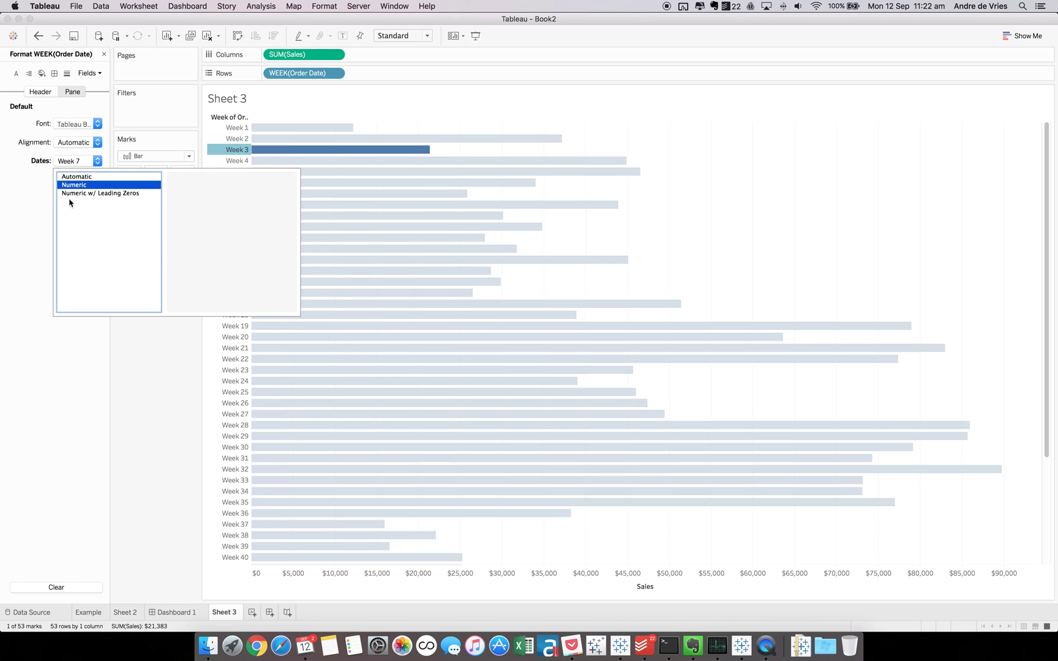
click(72, 194)
click(74, 178)
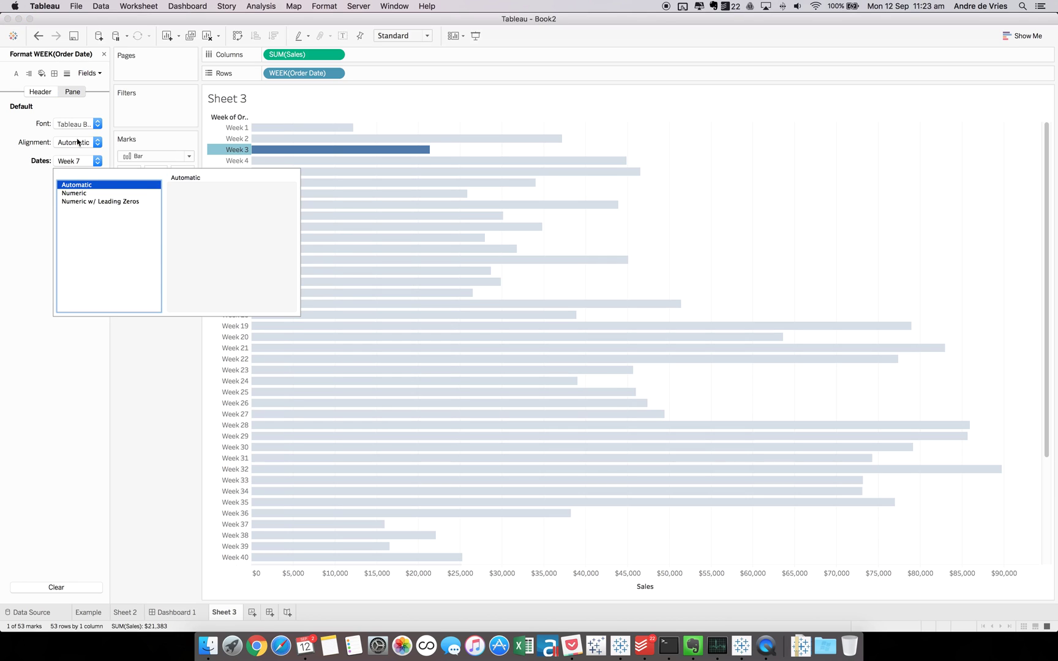
click(44, 93)
click(104, 54)
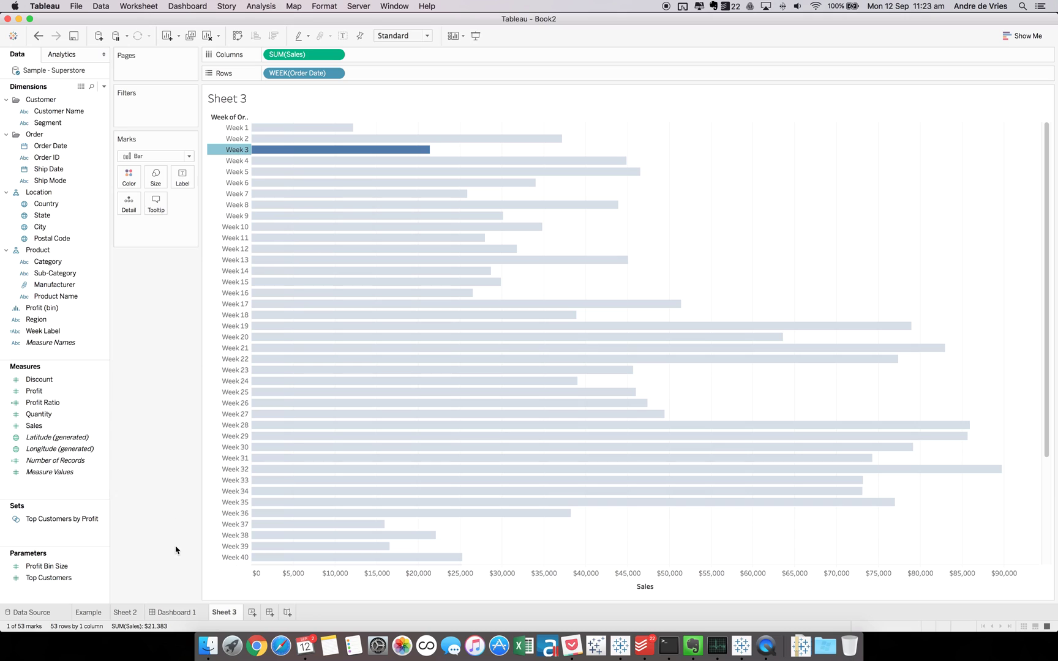
click(234, 150)
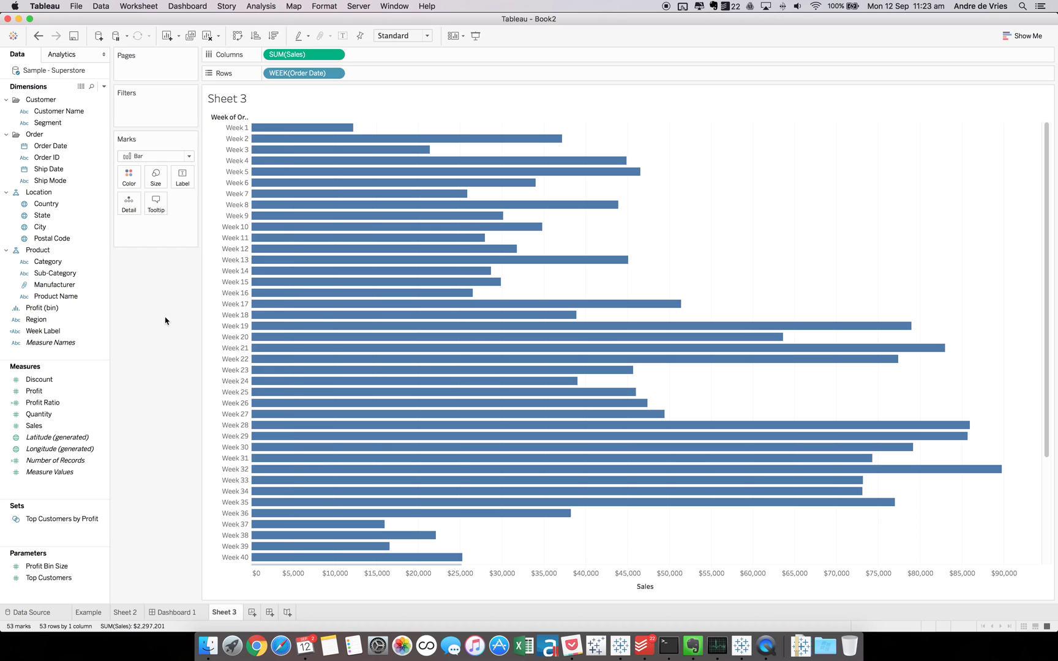
- Create a calculated field named 'Week Label 2' from the data pane menu
click(104, 90)
click(99, 96)
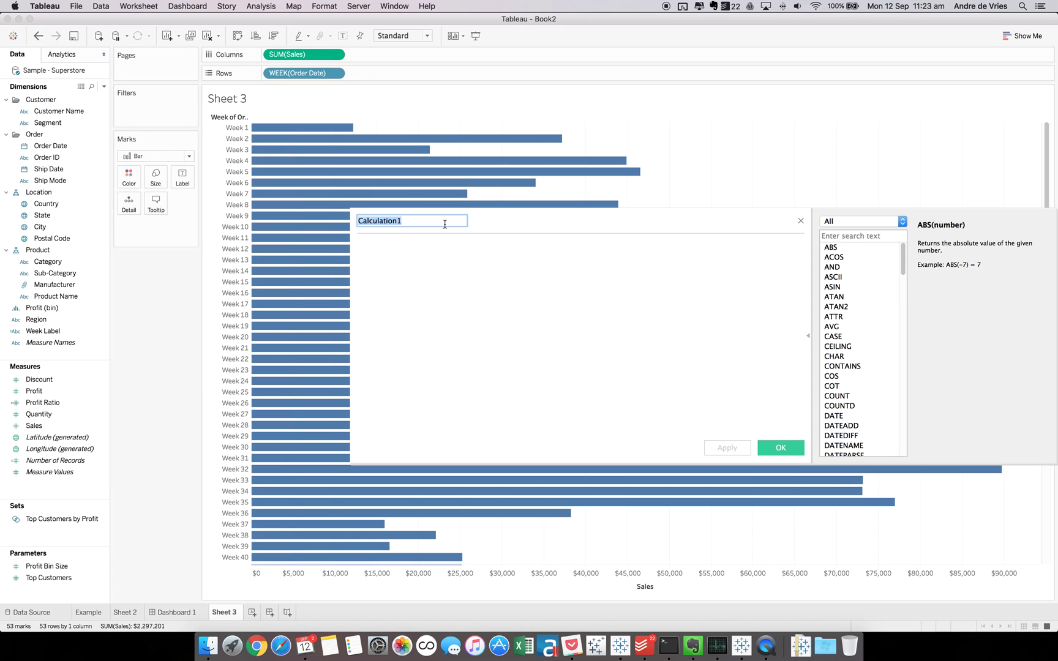
text(Week Lave)
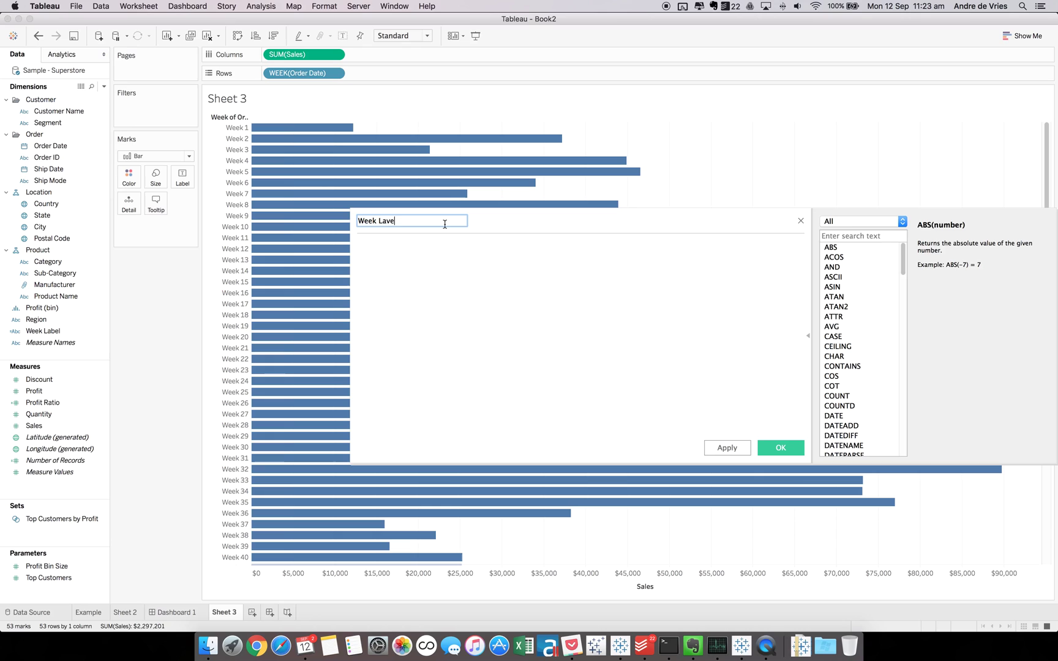
key(BackSpace)
click(442, 279)
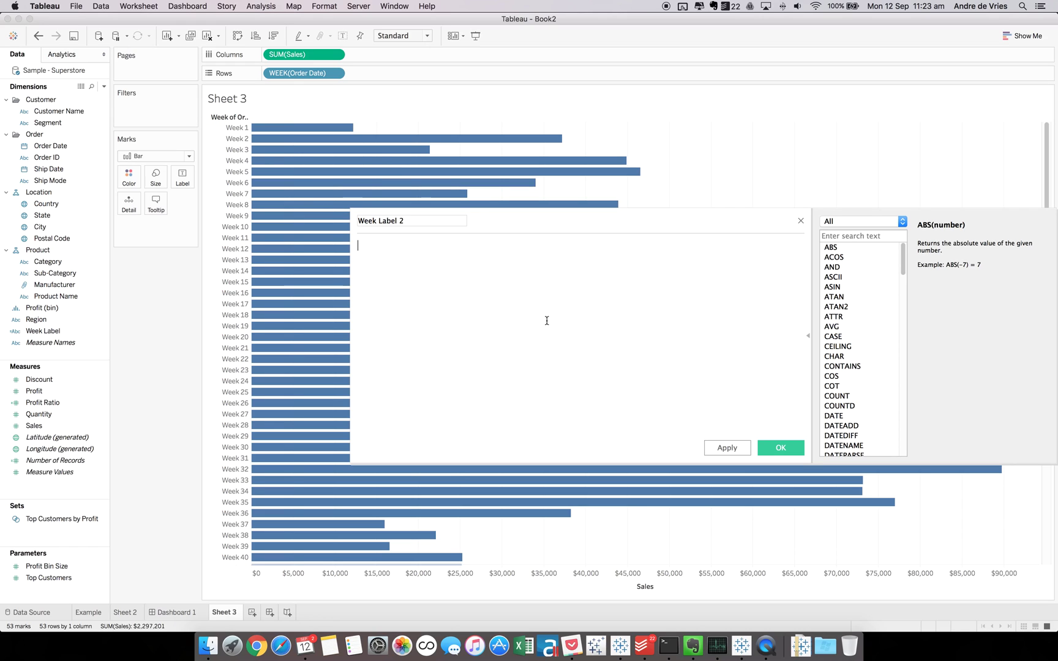
- Write a REGEXP_EXTRACT formula on the weekly Order Date with the pattern '(\d+)'
text(rege)
key(Return)
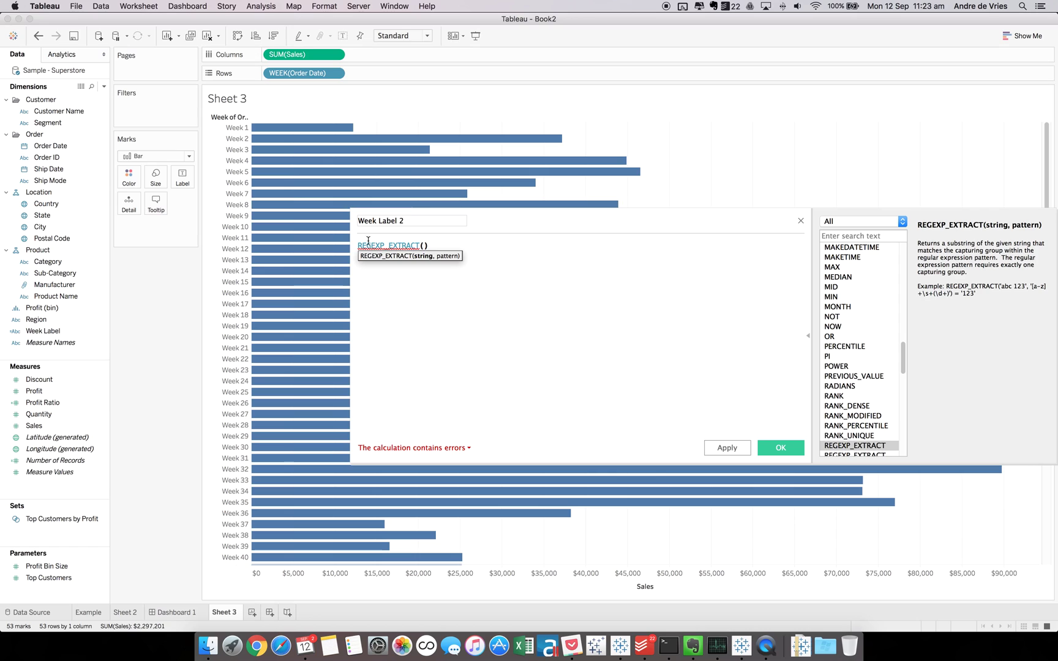
drag(287, 75, 423, 255)
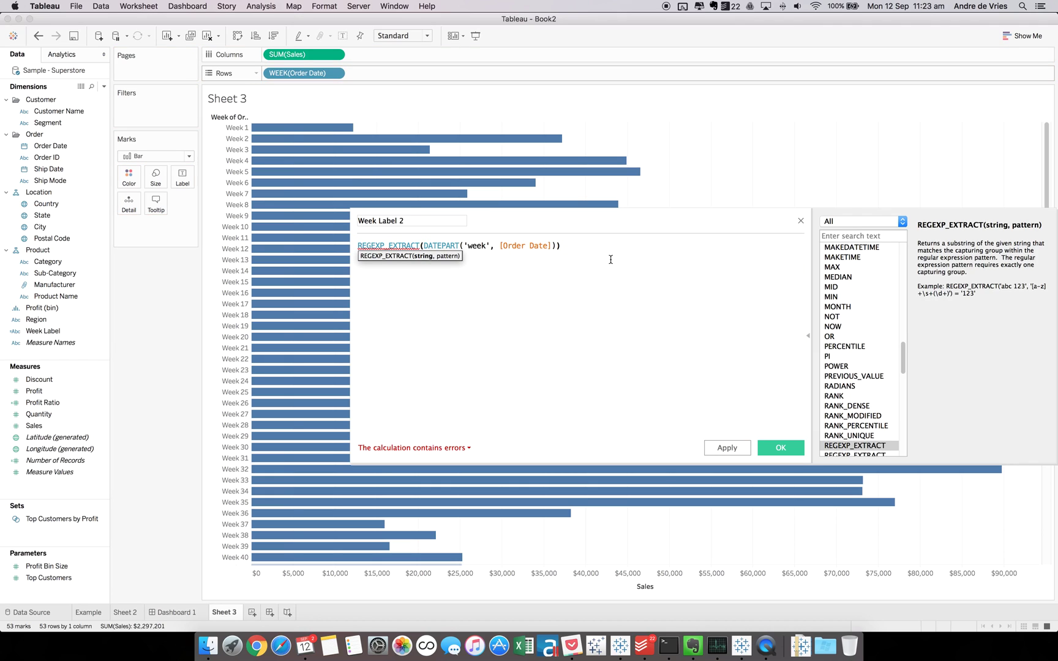
text(,)
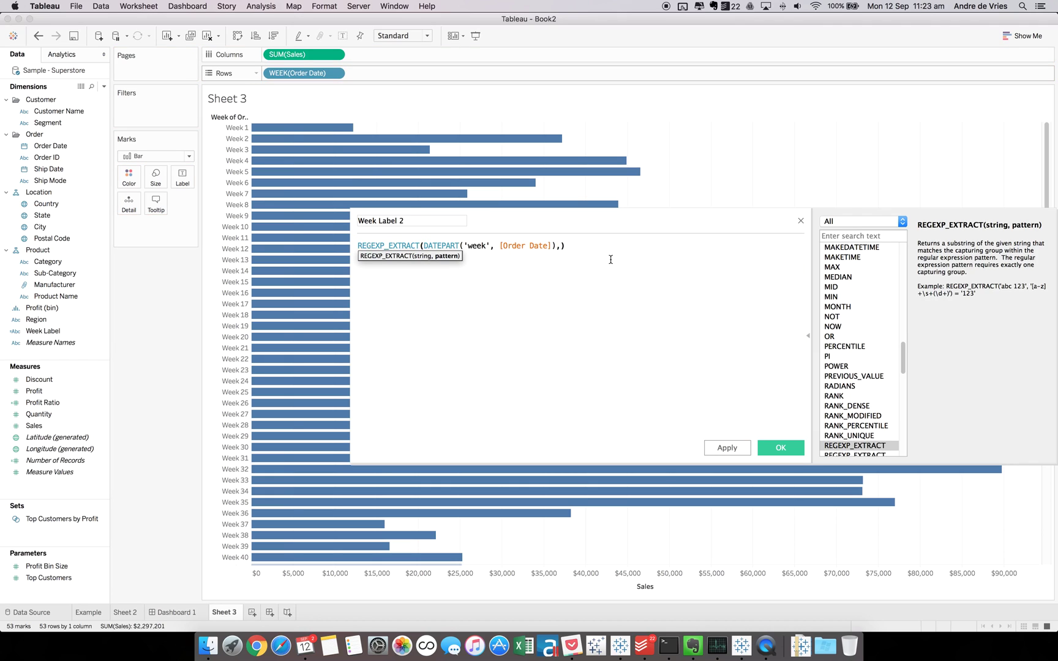
text('(\d+)
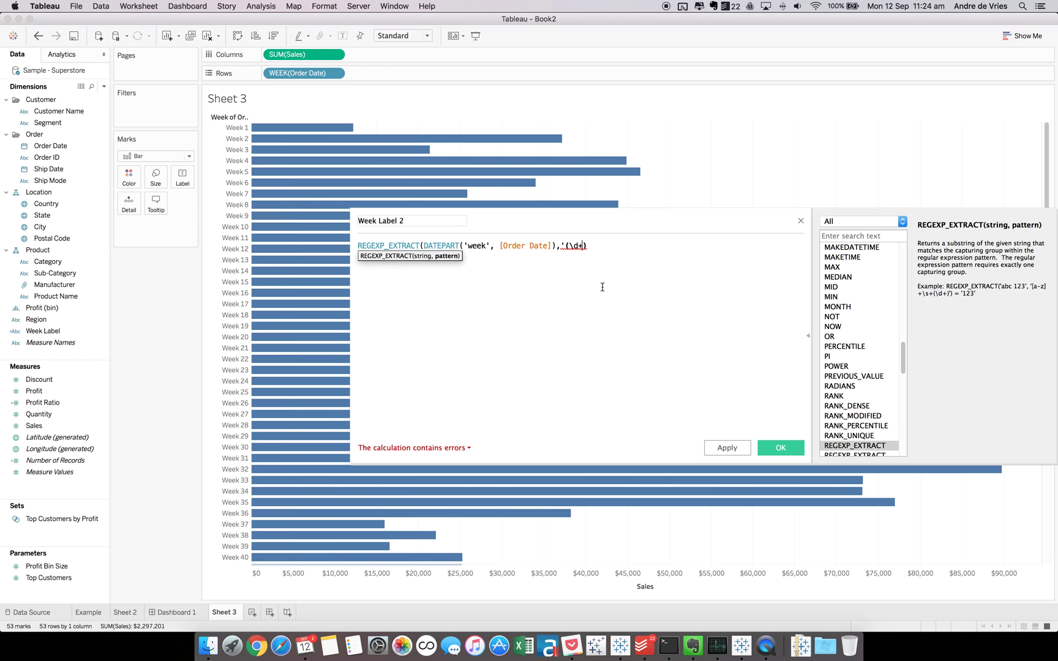
text())
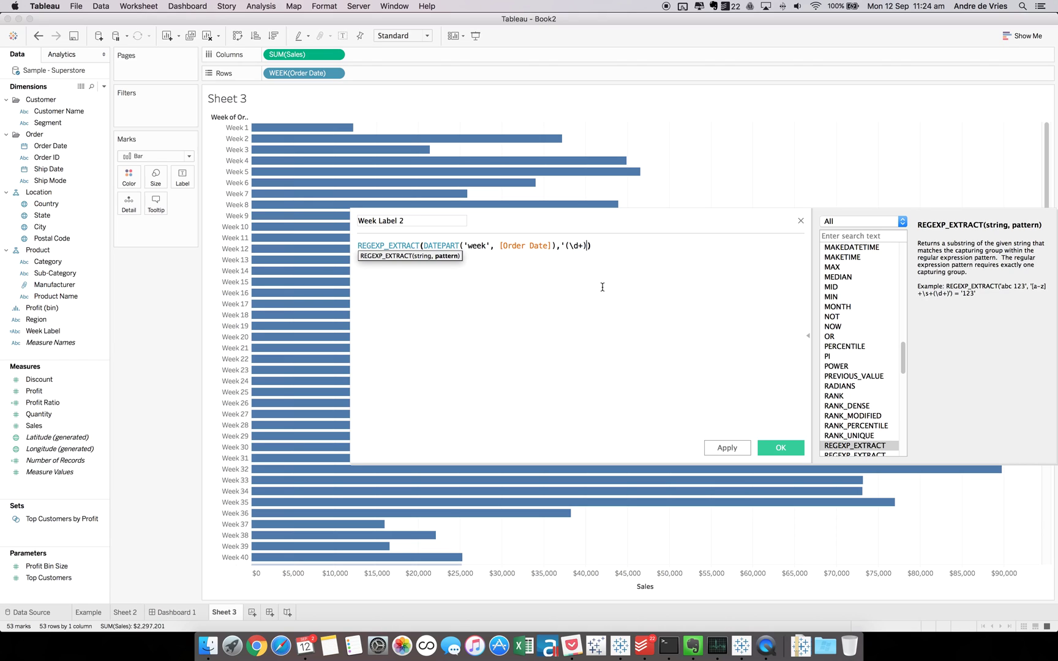
text(')
- Wrap DATEPART in STR(), fix the parentheses and comma, and apply the formula
click(440, 449)
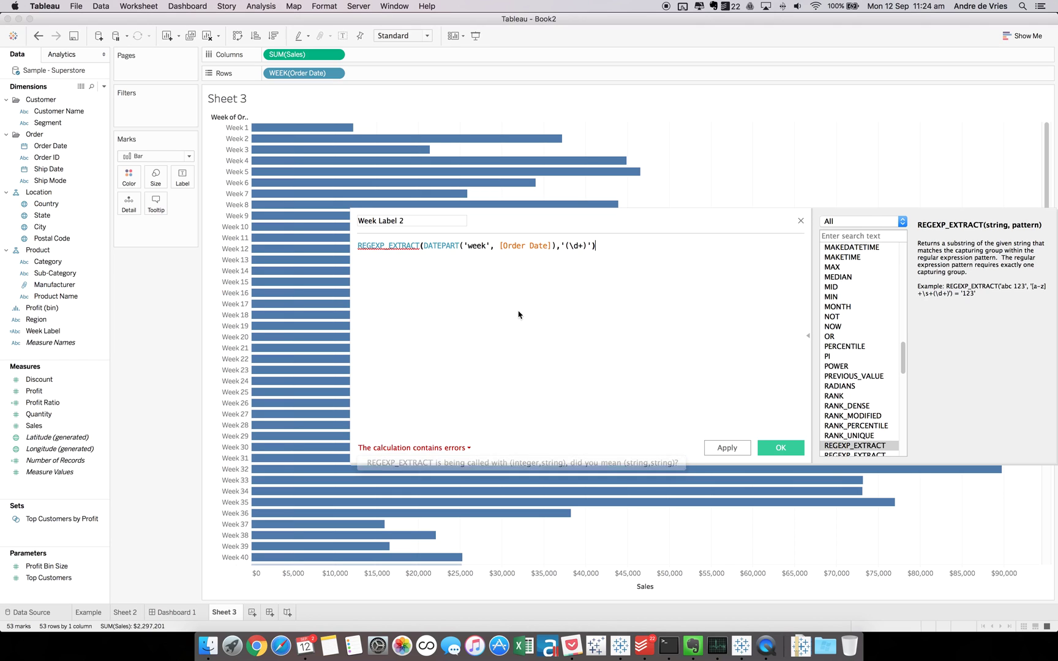
click(421, 246)
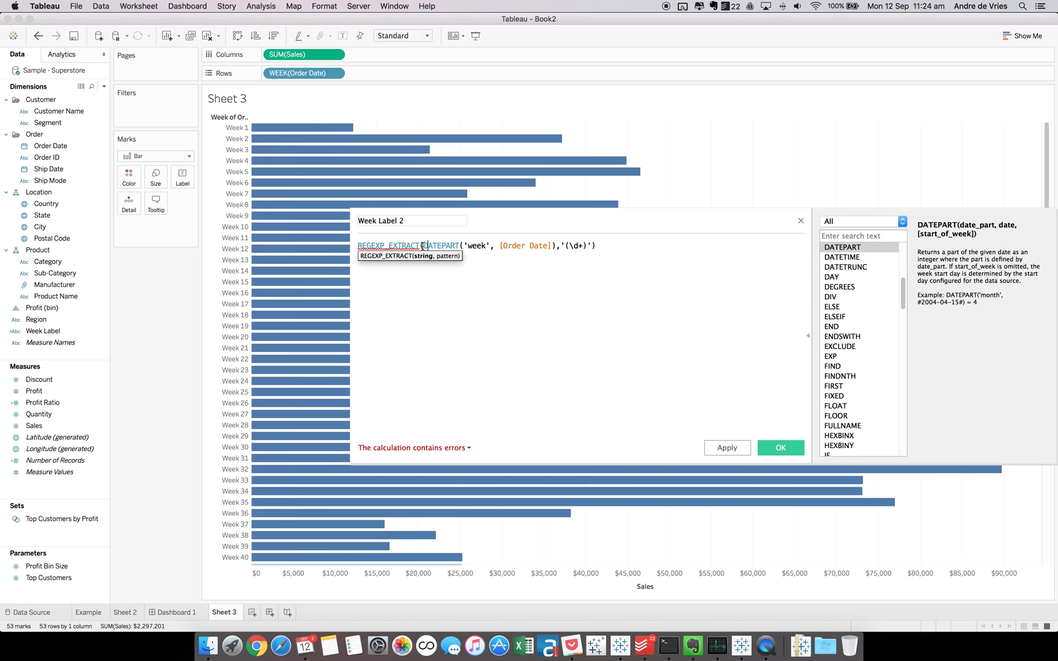
text(str()
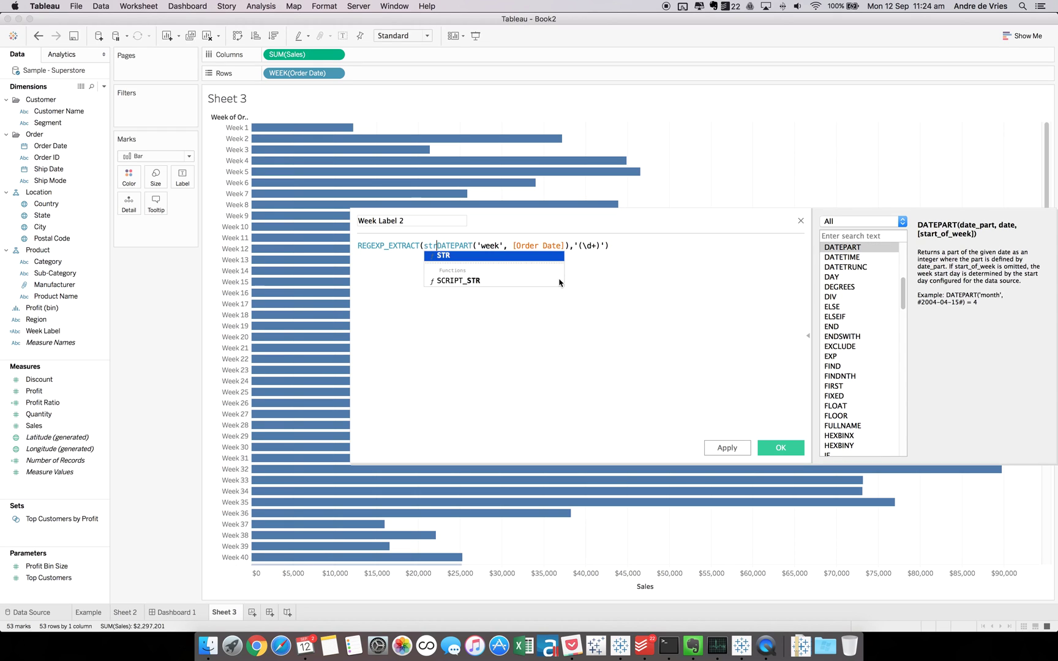
click(573, 246)
text(,)
text())
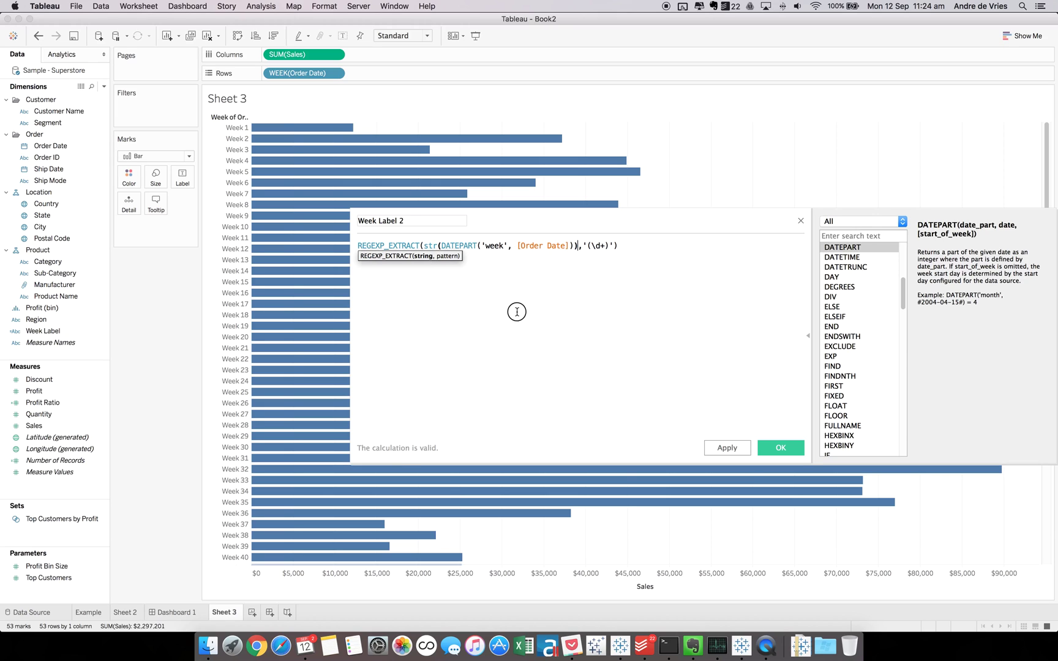
click(726, 448)
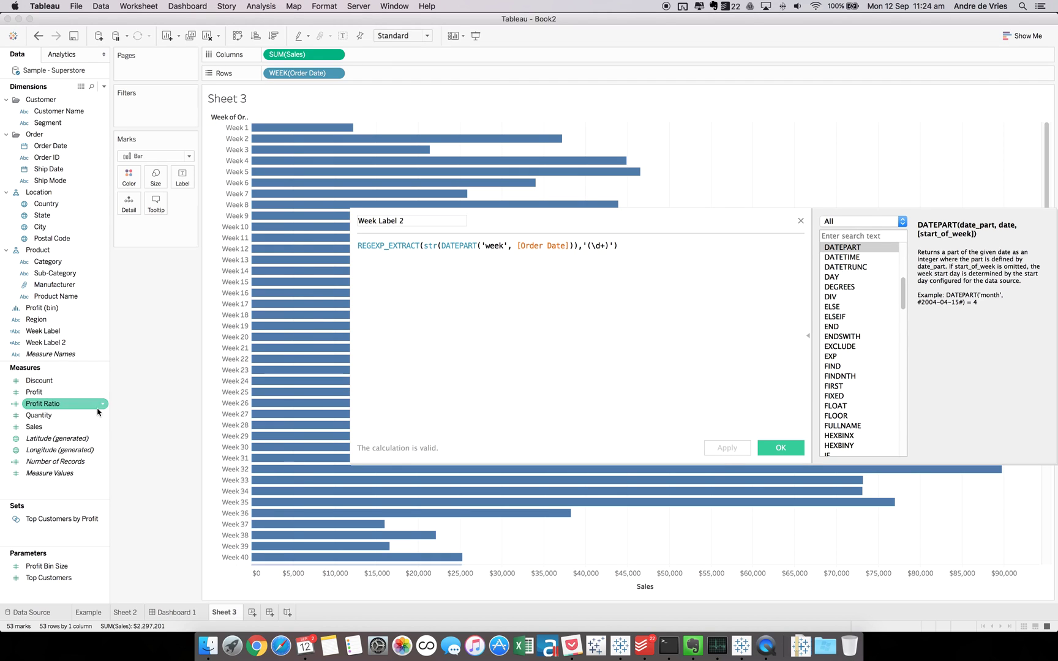
- Add Week Label 2 to Rows, showing week numbers starting at 18 beside each week
drag(92, 343, 375, 76)
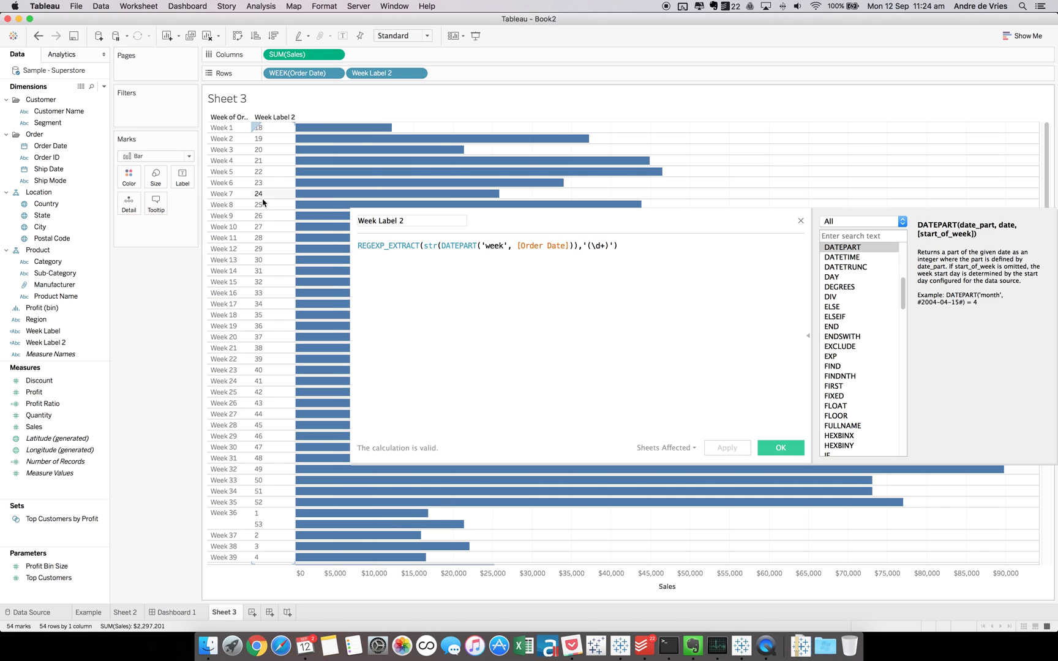
scroll(273, 150, down, 1)
scroll(274, 149, up, 1)
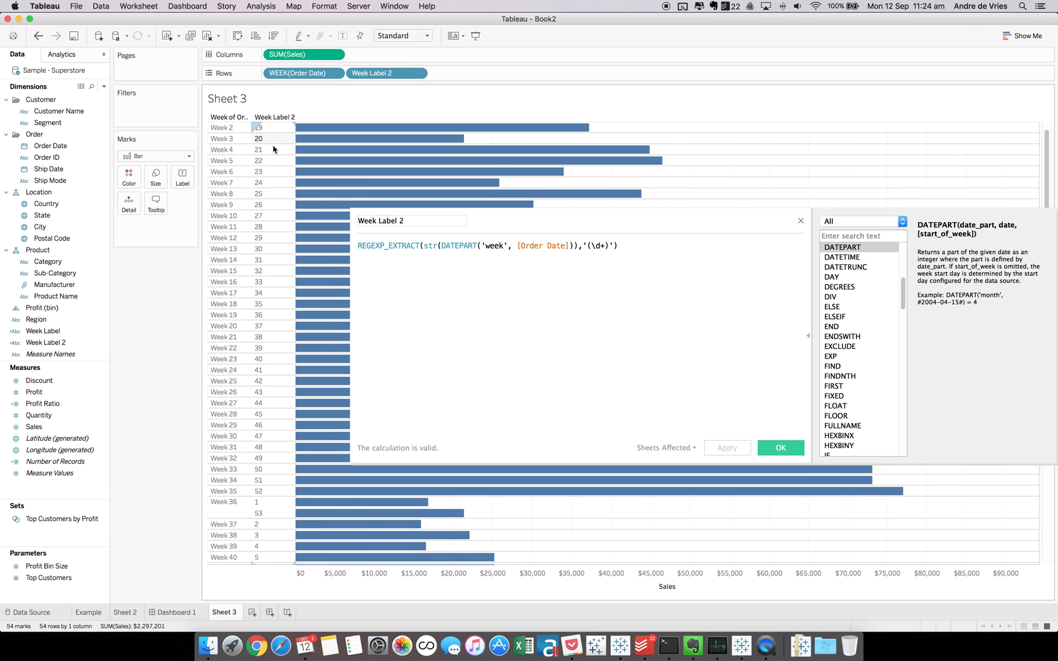
- Set Order Date's default fiscal year start to January
right_click(64, 149)
mouse_move(108, 226)
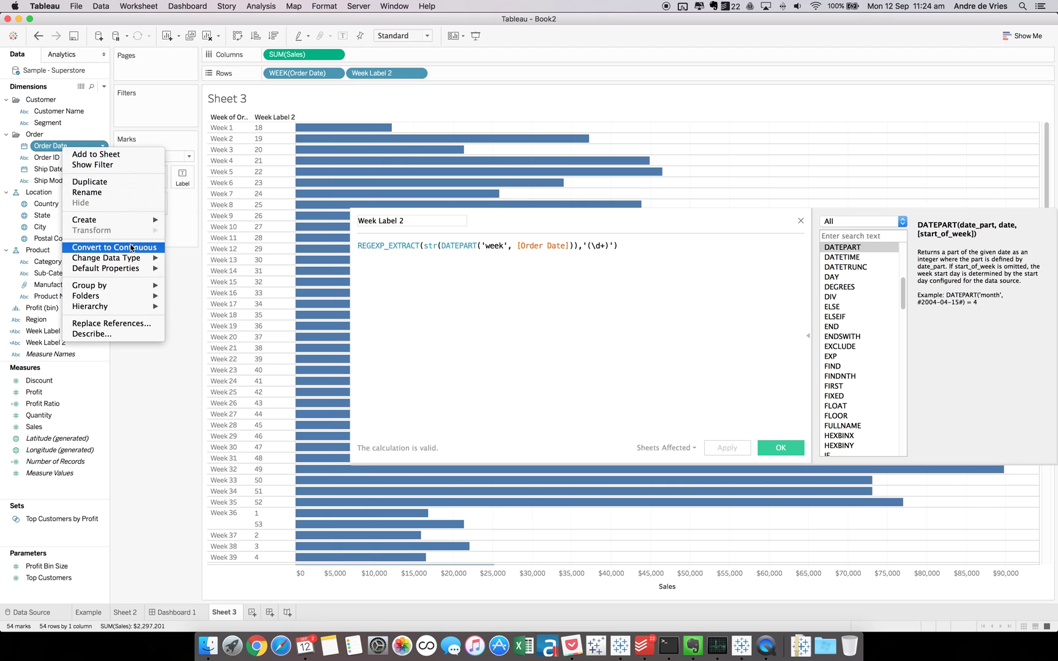
mouse_move(133, 260)
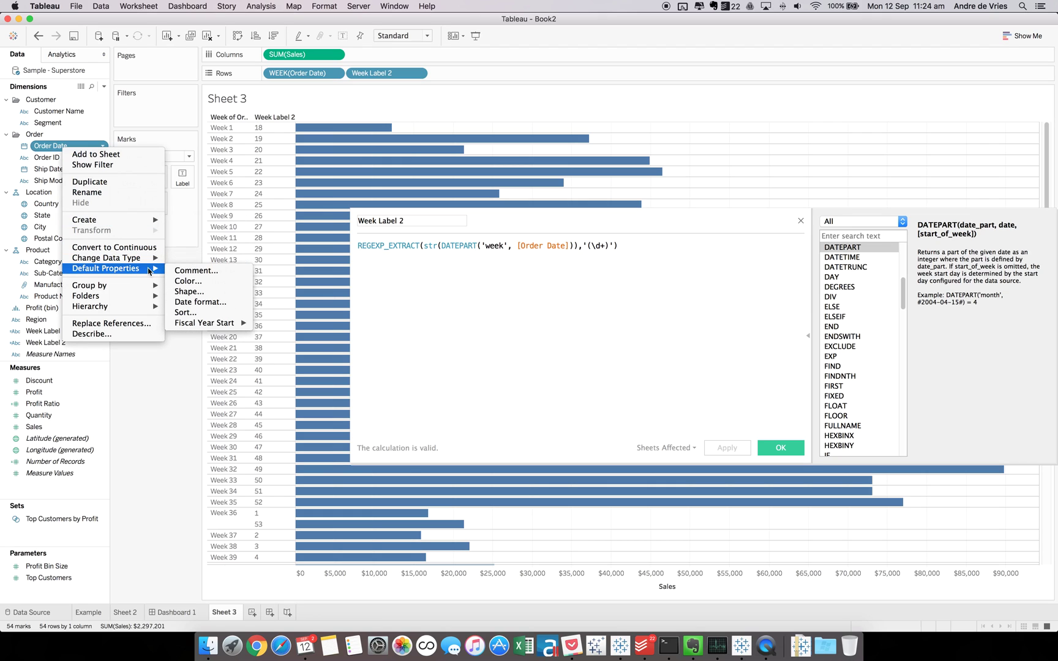
mouse_move(212, 324)
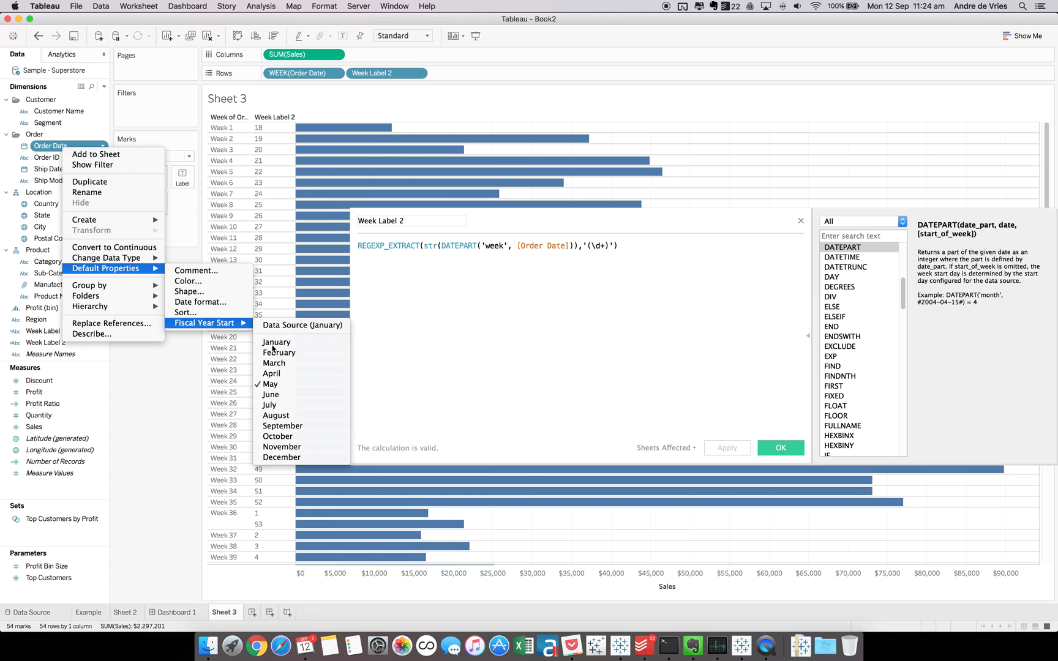
click(274, 343)
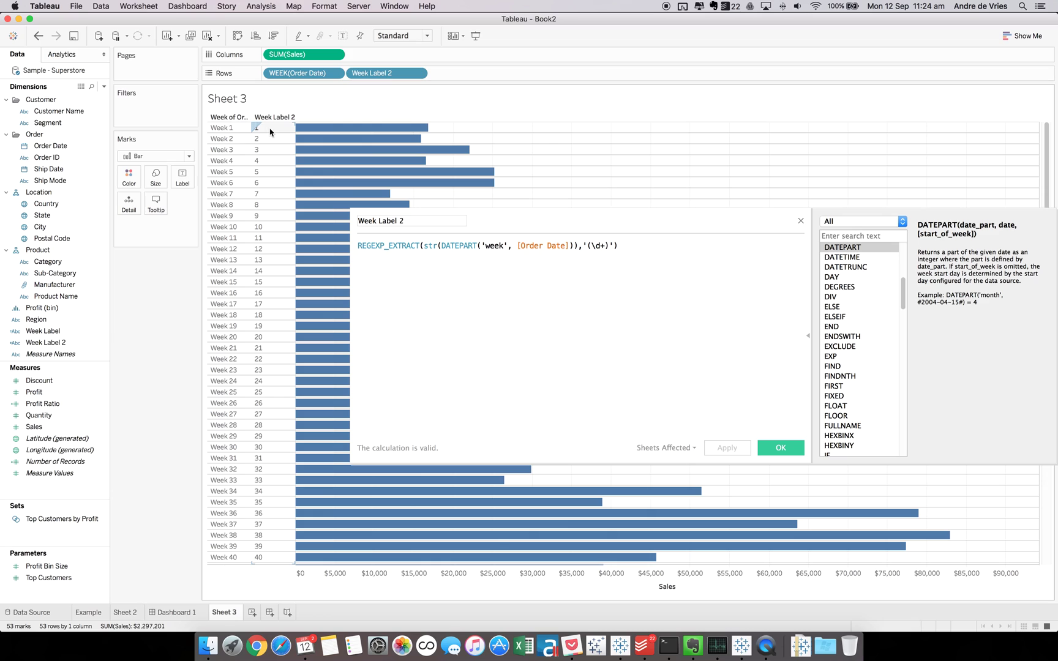
click(503, 296)
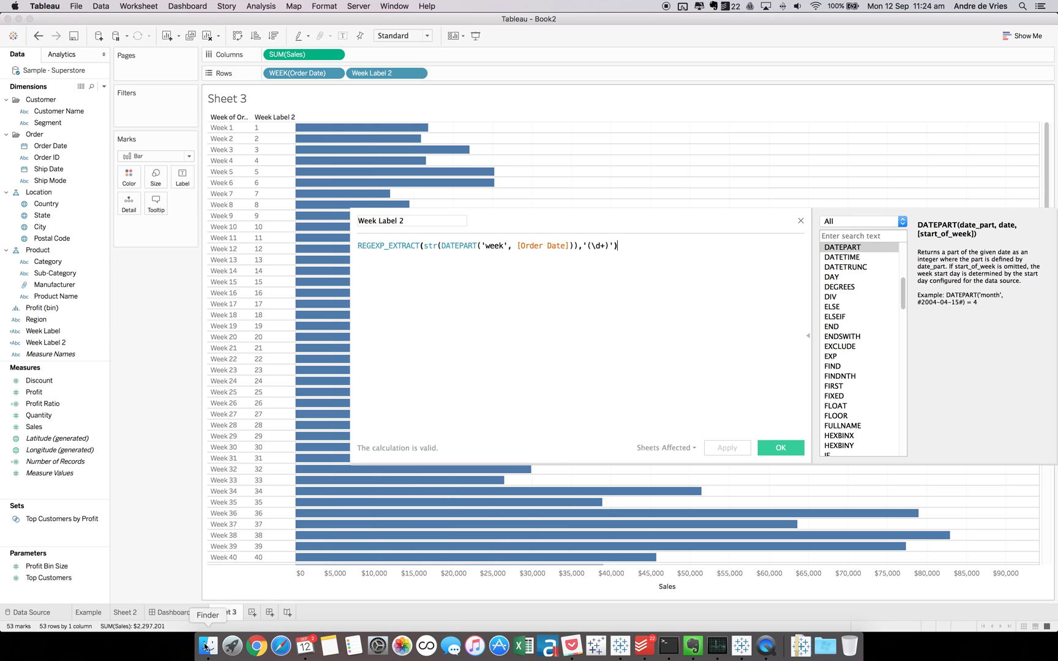
- Prefix the Week Label 2 formula with "wk"+space(2)+ and apply it
click(360, 247)
text("we)
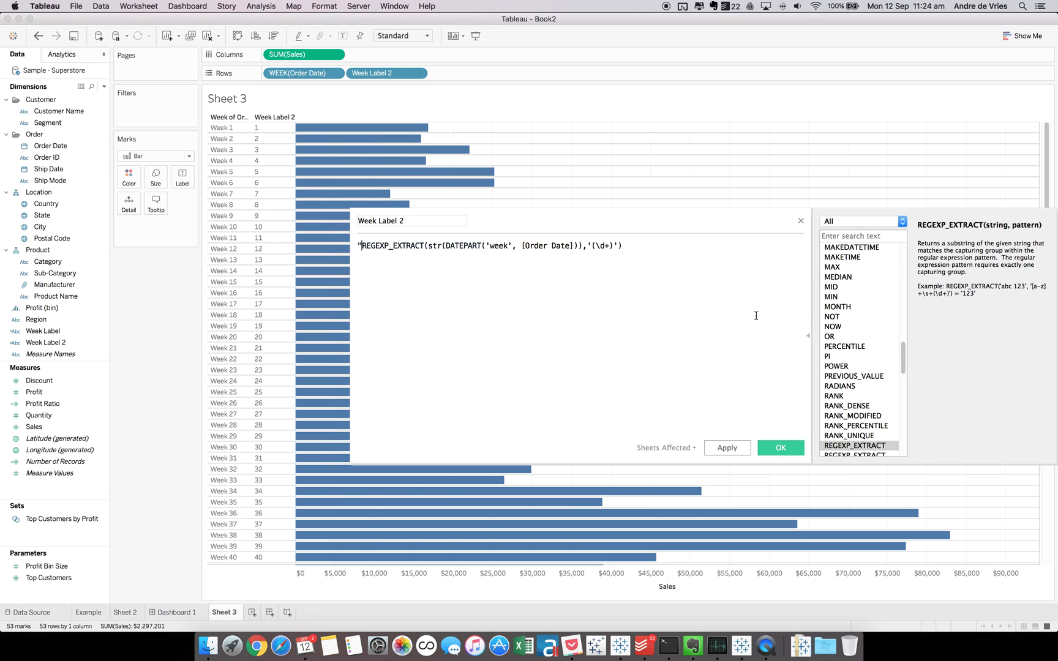
key(BackSpace)
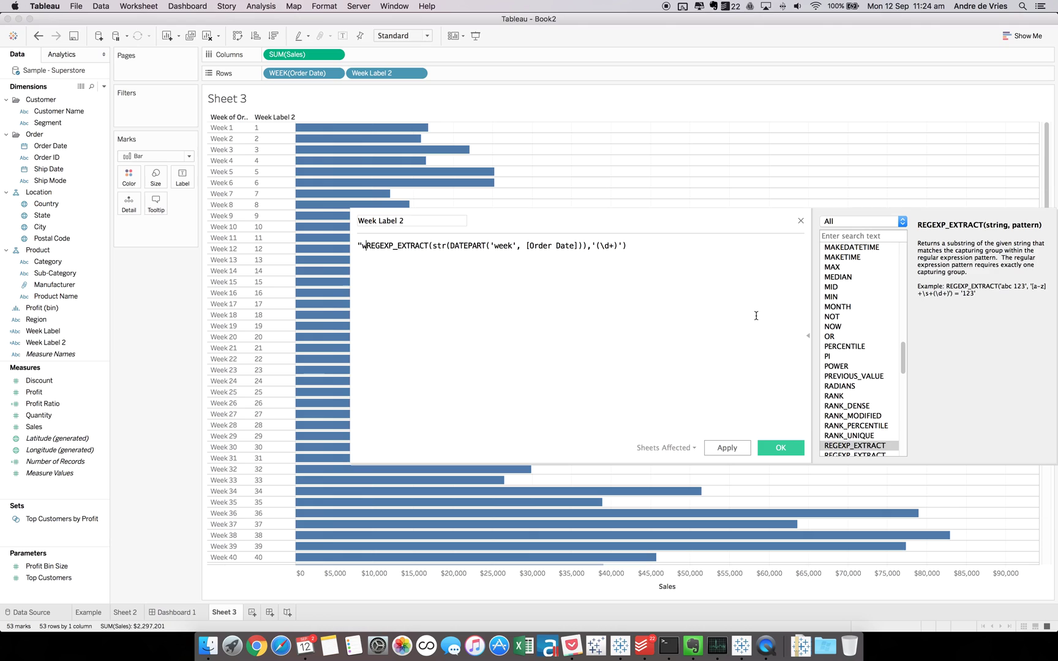
text(k")
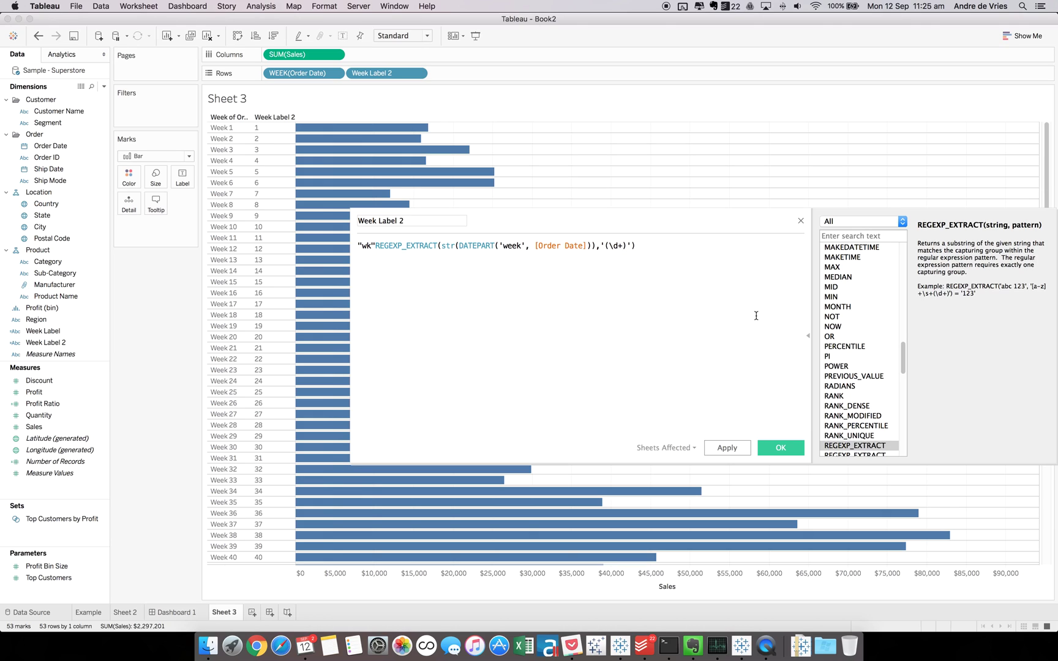
text(+space)
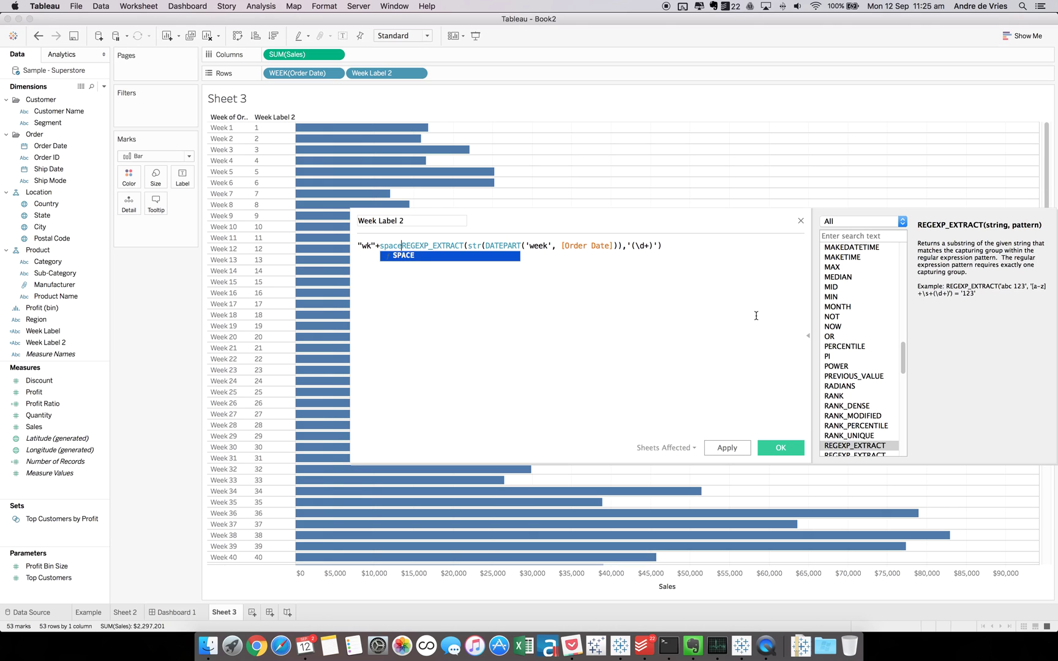
text((2)+)
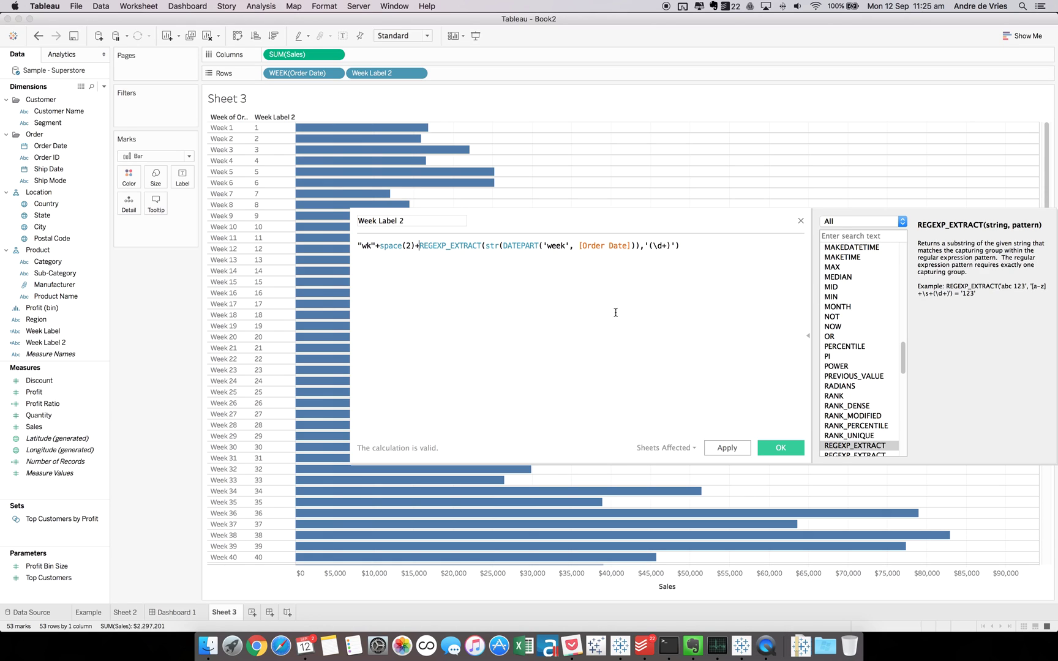
click(734, 449)
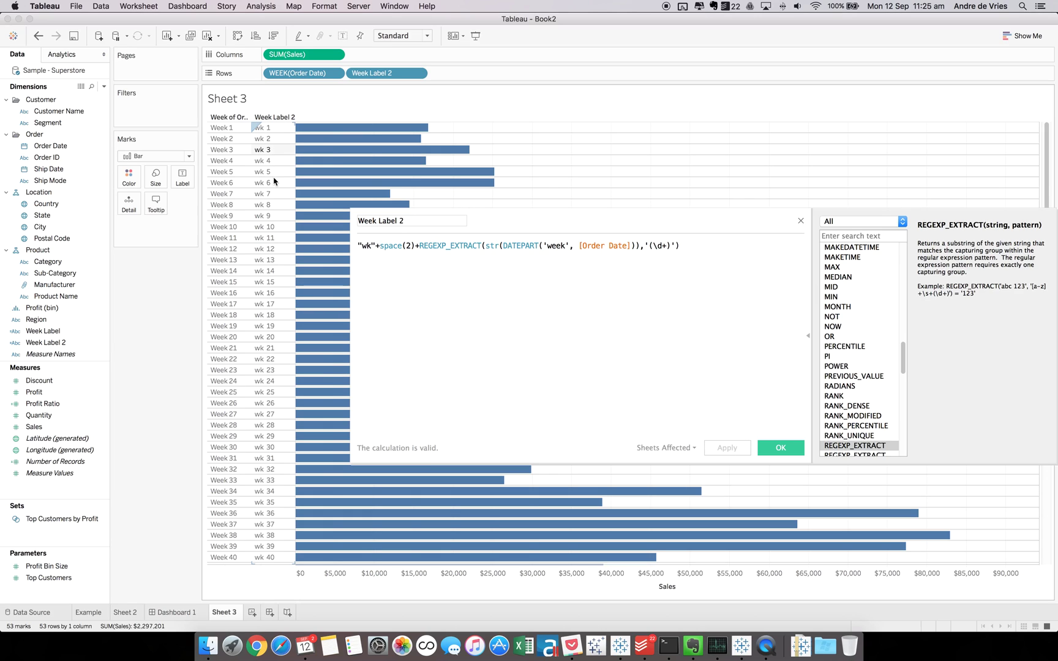
- Close the editor, hide the WEEK(Order Date) header, and swap rows and columns twice
click(777, 445)
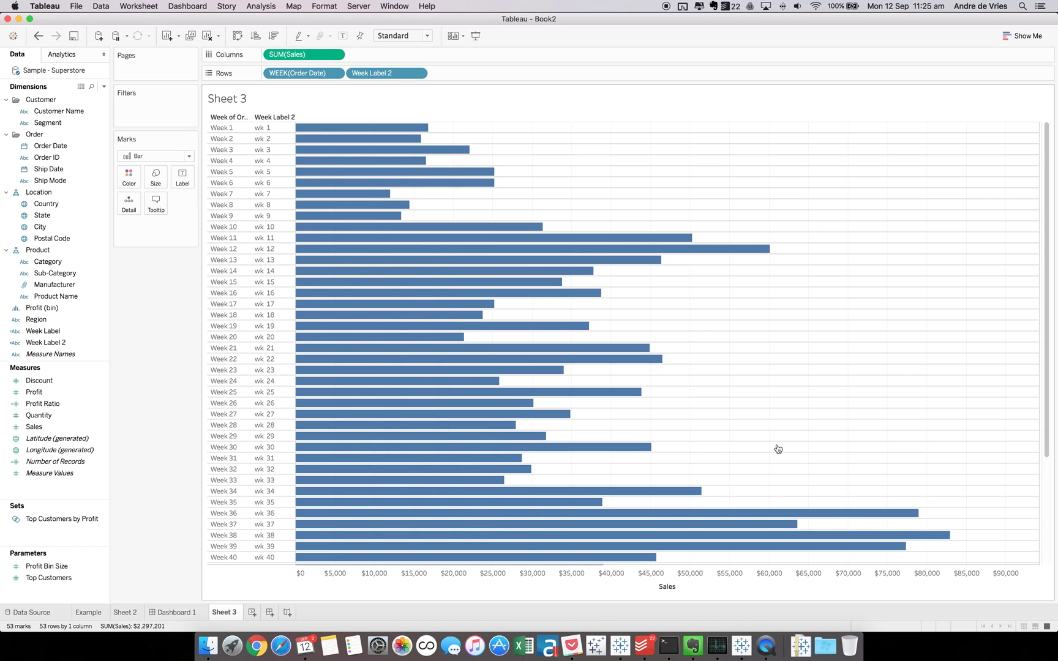
click(336, 74)
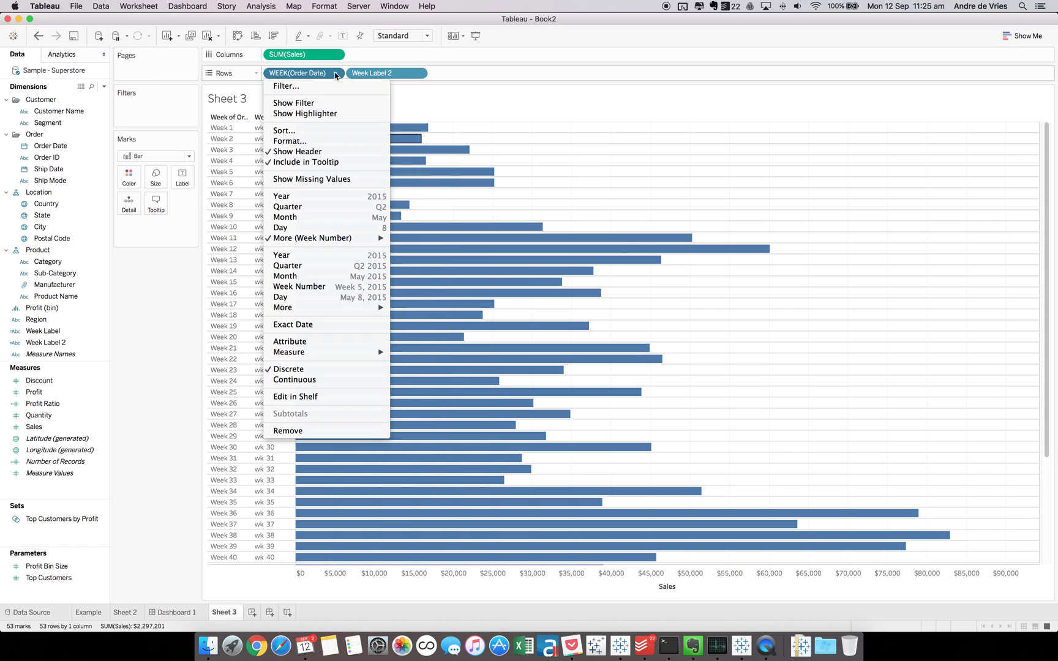
click(322, 151)
click(238, 35)
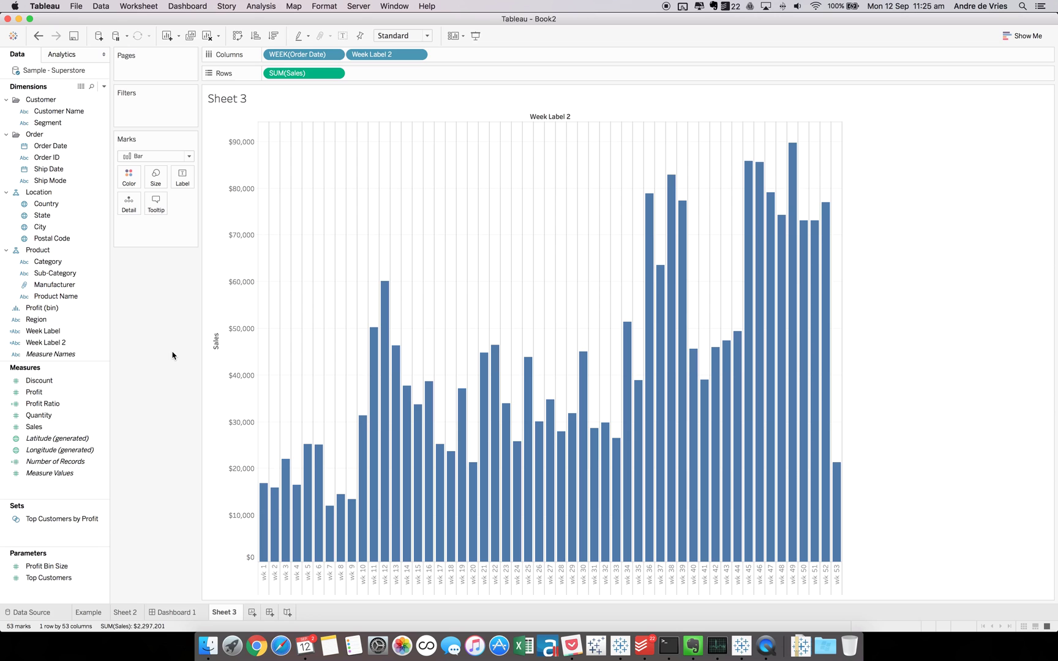
click(238, 36)
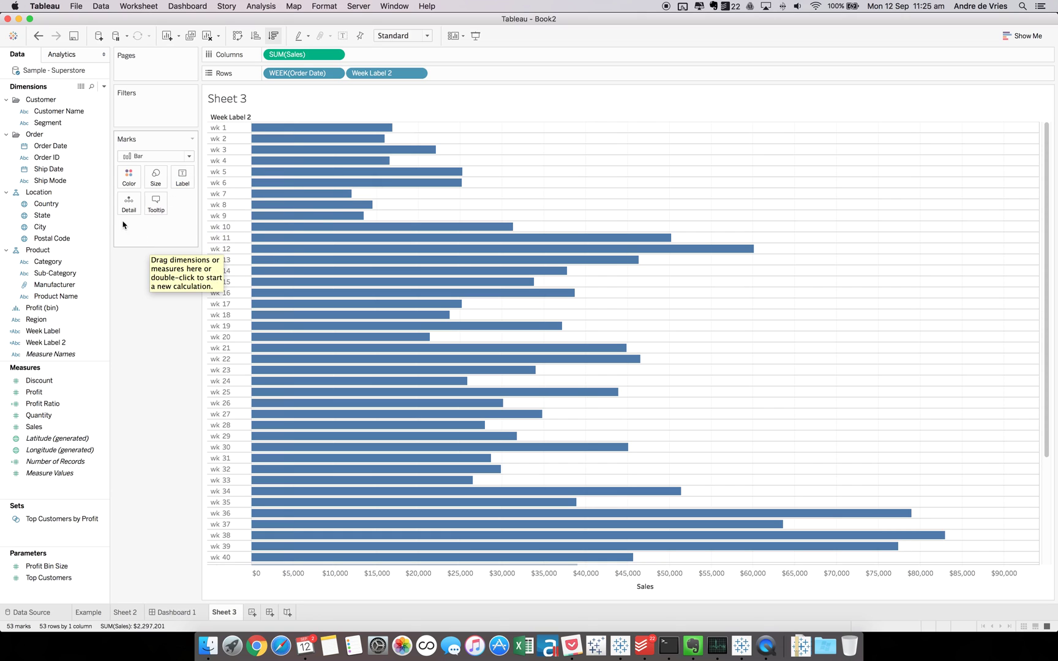
- Set Order Date's fiscal year start to May and show the WEEK(Order Date) header again
right_click(69, 147)
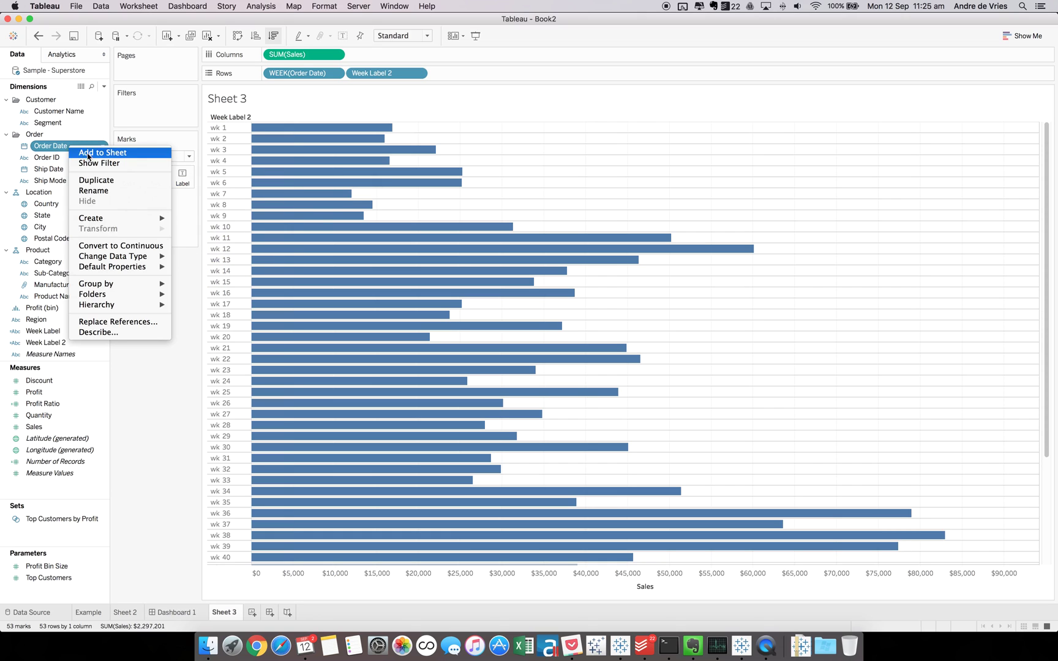
mouse_move(125, 267)
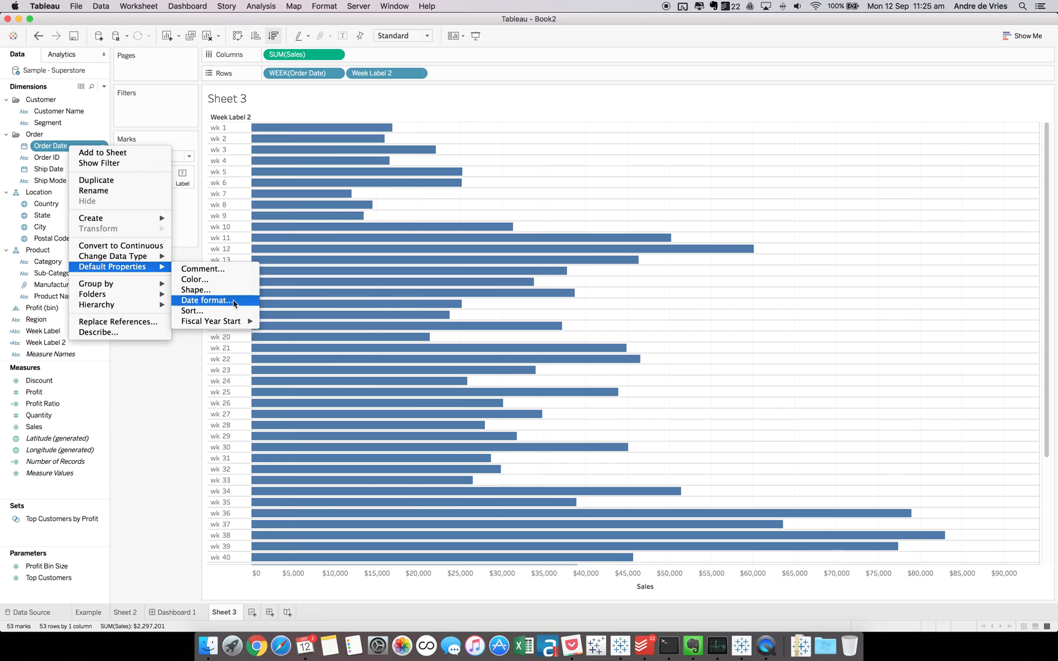
mouse_move(231, 323)
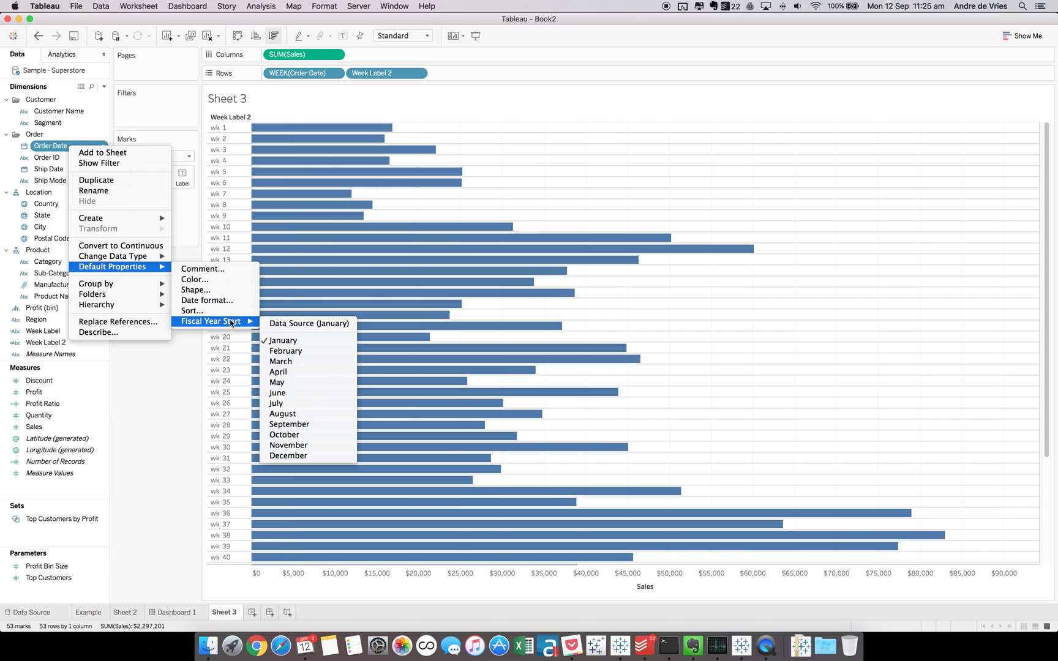
click(297, 380)
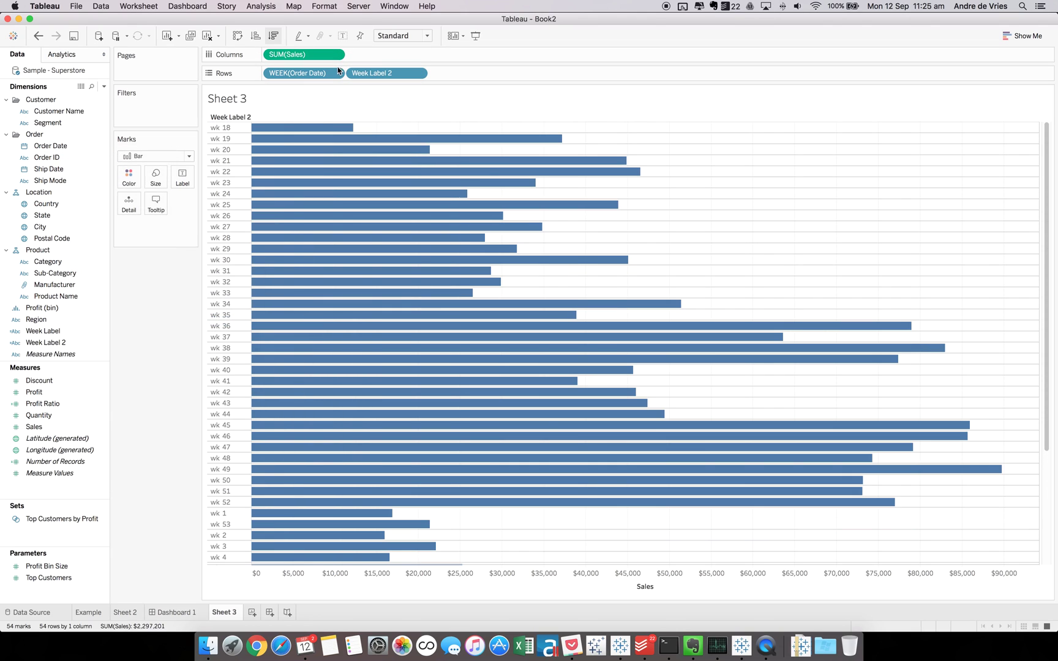
click(334, 73)
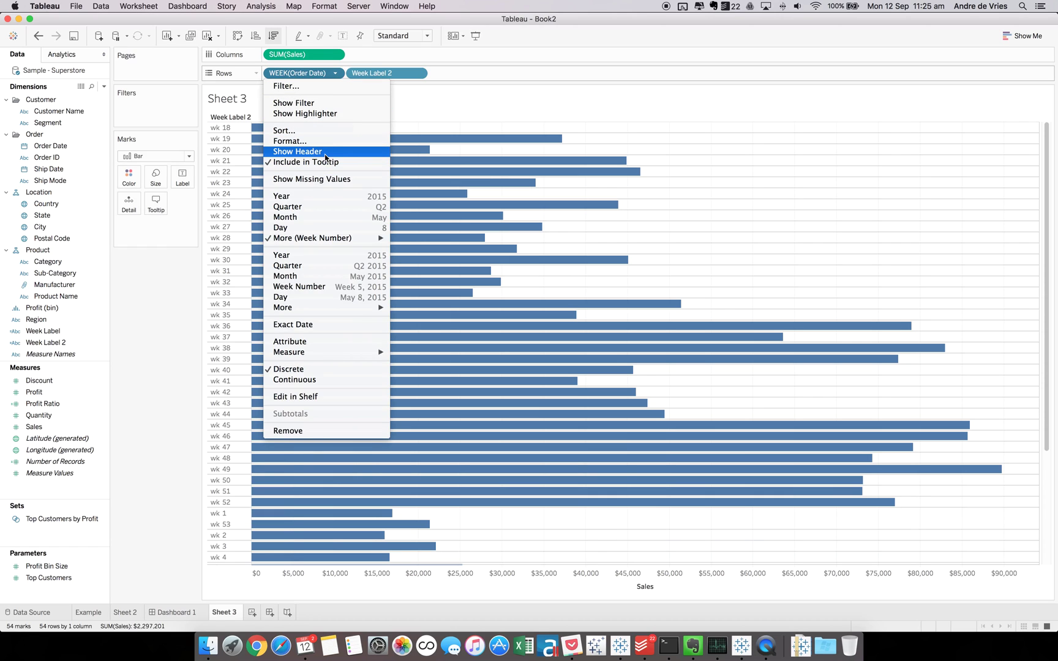
click(325, 153)
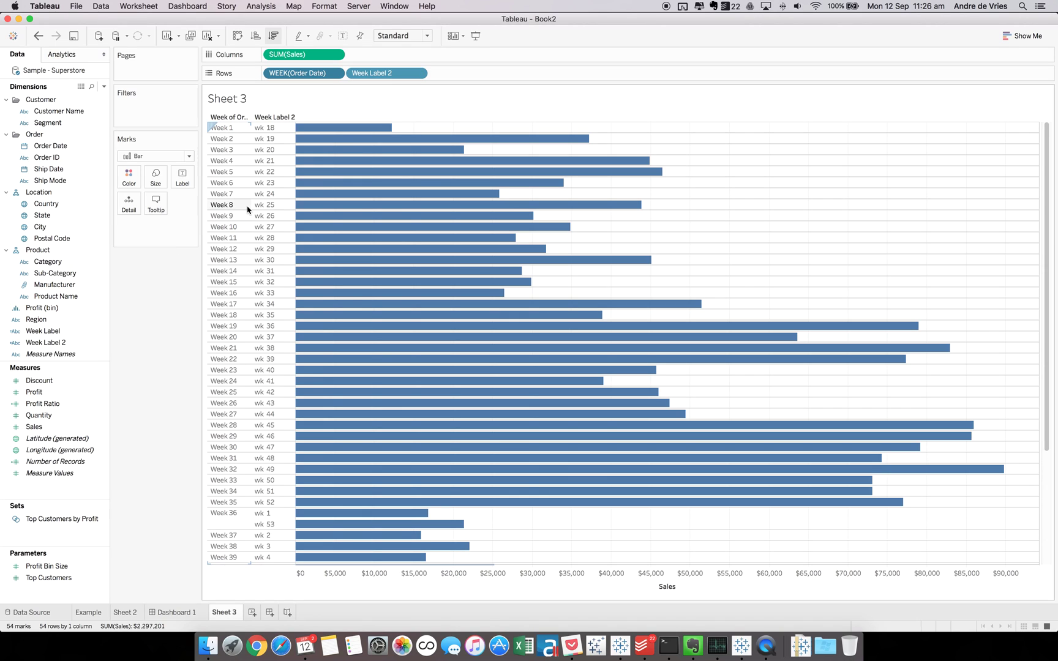
- Create a custom date from Order Date using Week numbers as a date part
click(55, 147)
right_click(56, 151)
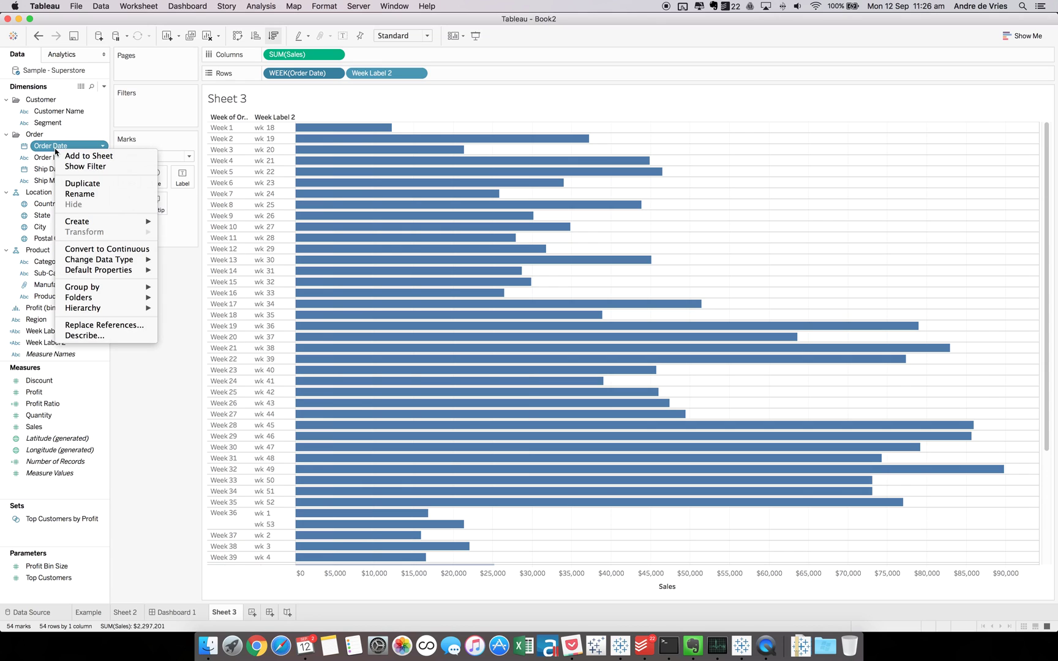
mouse_move(119, 222)
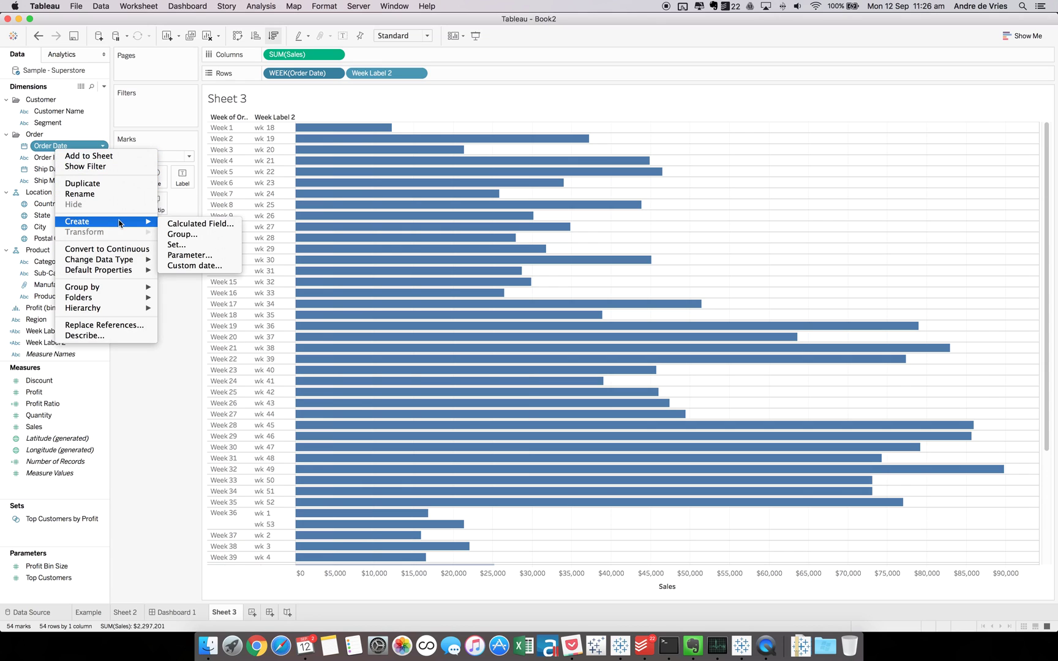
click(202, 266)
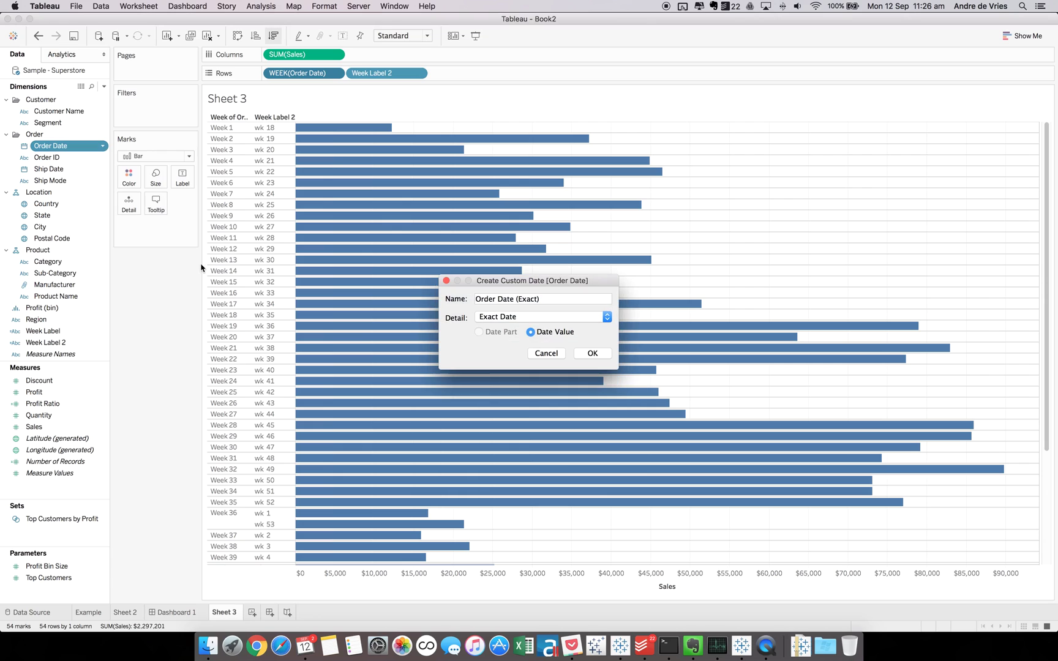
click(524, 316)
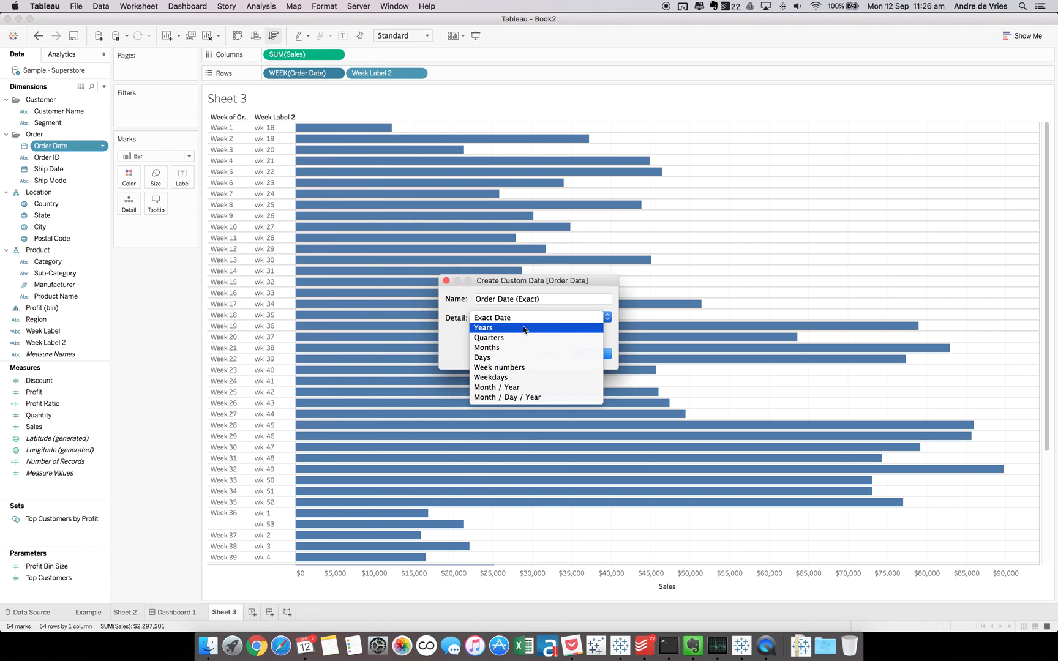
click(524, 371)
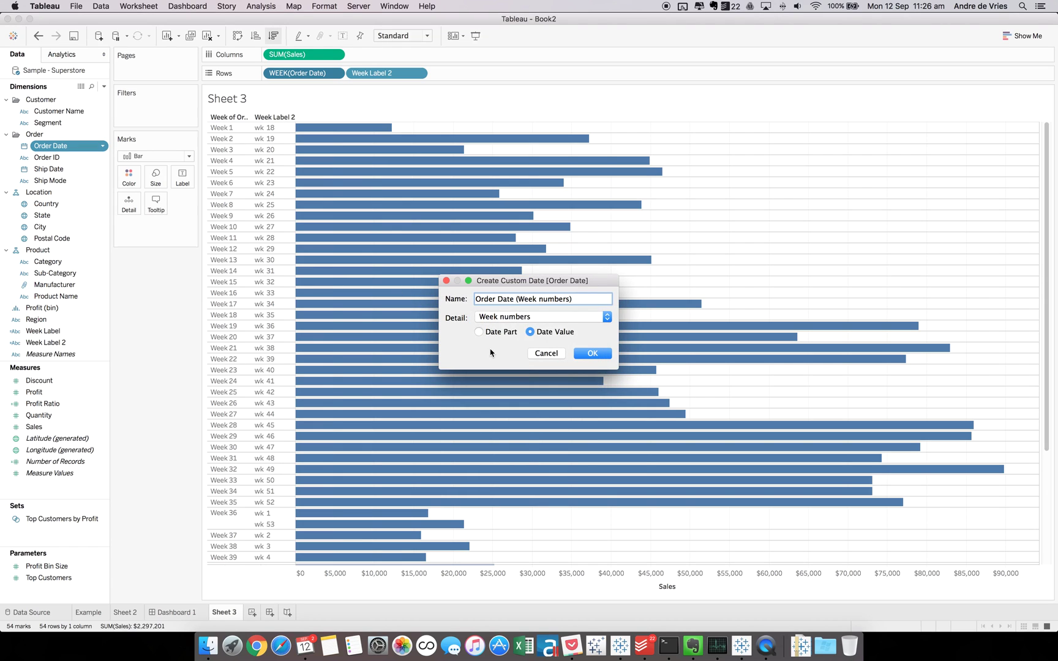
click(496, 334)
- Name the custom date 'Order Date by Week' and add it to Rows
drag(566, 298, 451, 304)
text(R)
text(rder Date by Week)
click(591, 353)
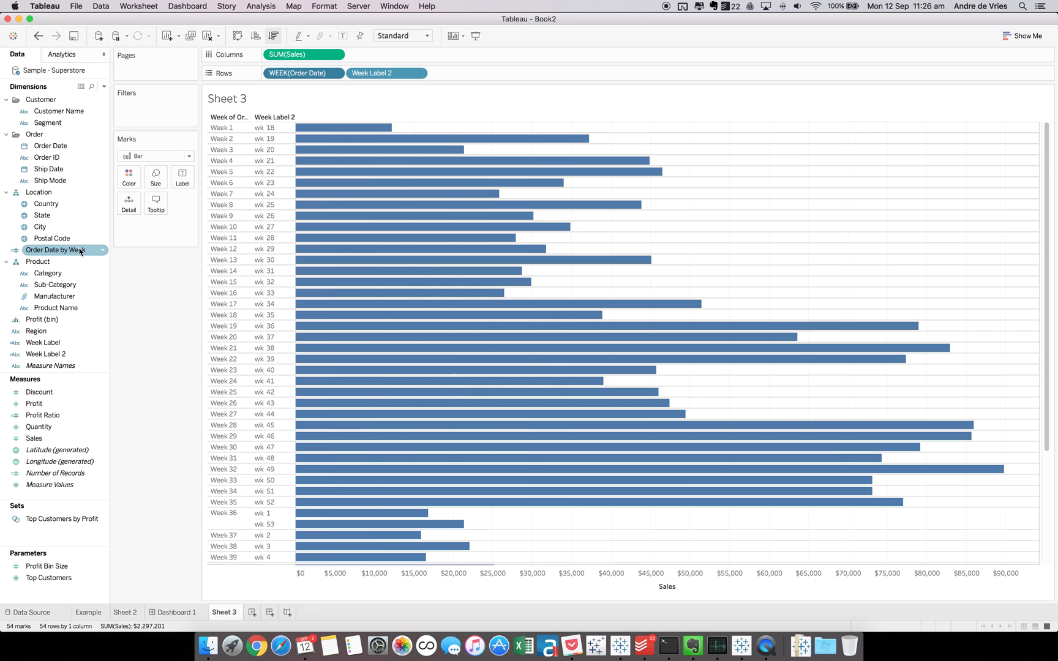
drag(59, 254, 450, 76)
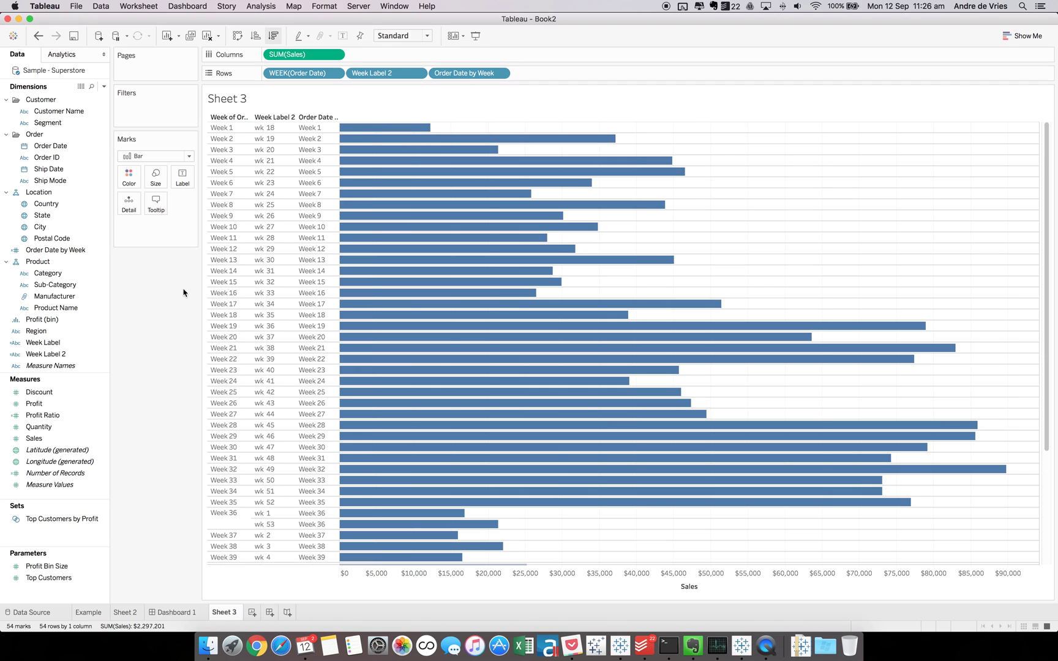
- Open the Week Label 2 calculation and delete the old str(DATEPART('week',[Order Date])) expression
right_click(60, 356)
click(76, 417)
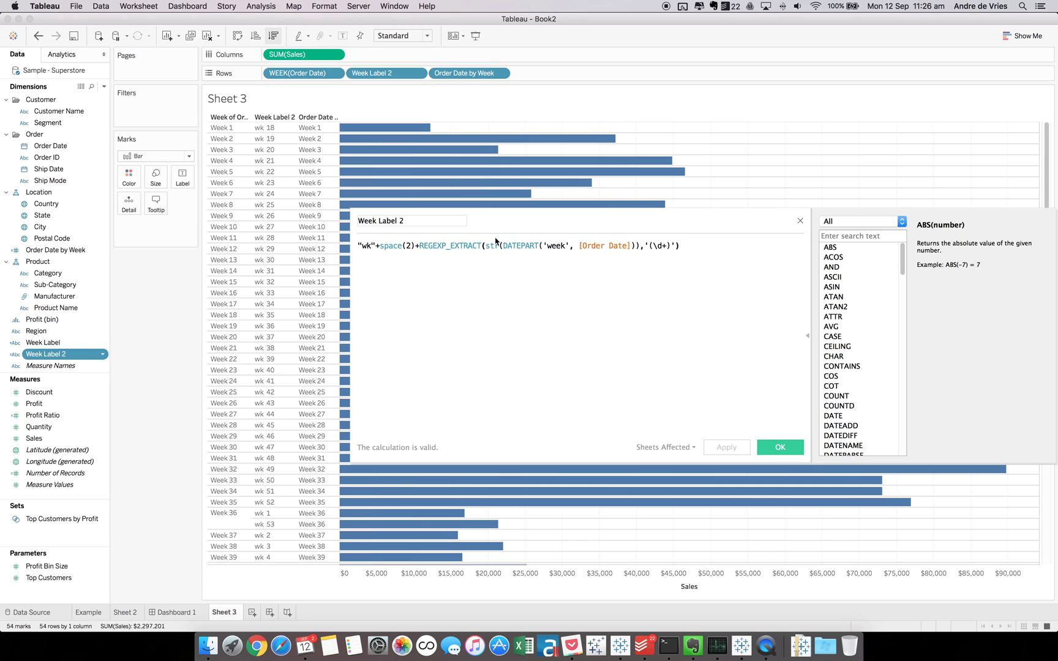
drag(462, 73, 579, 317)
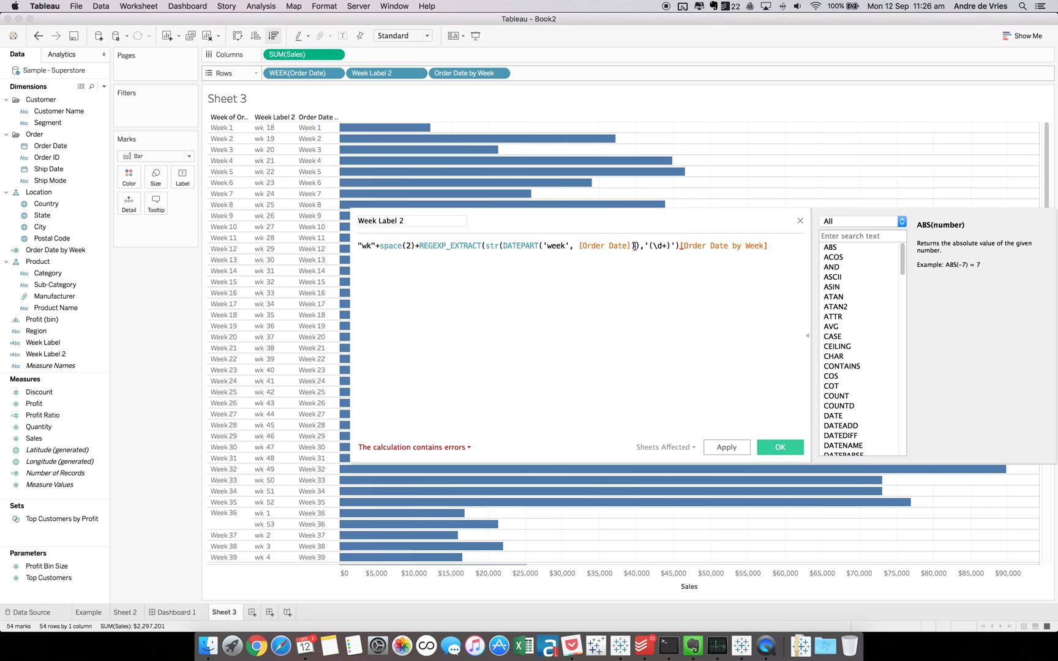
drag(634, 246, 484, 245)
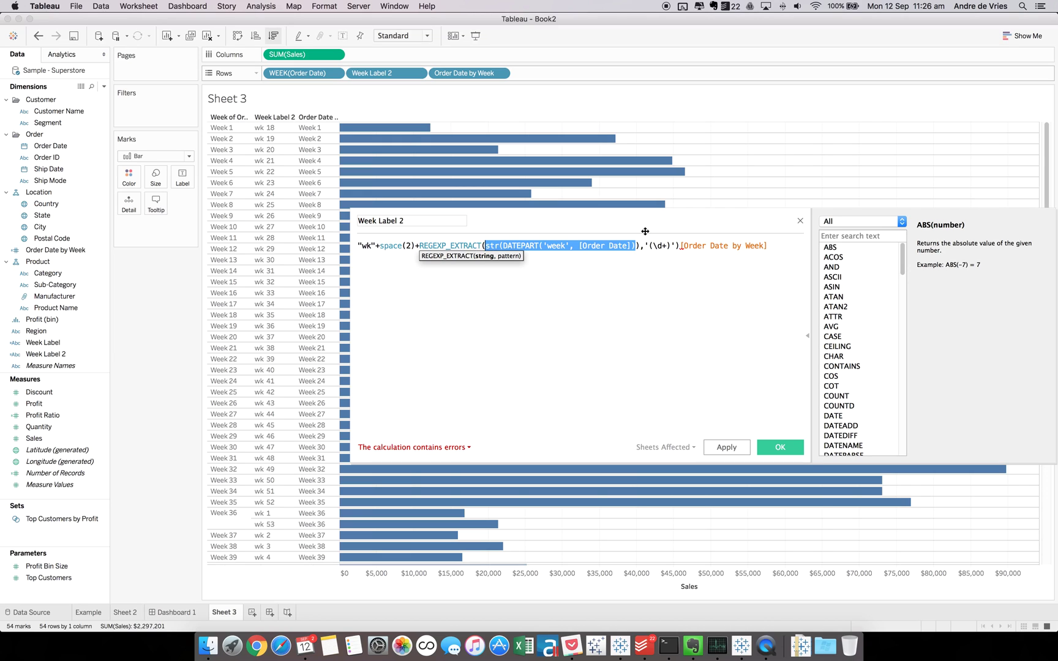
key(BackSpace)
- Insert [Order Date by Week] into REGEXP_EXTRACT and erase the leftover trailing field reference
text(order)
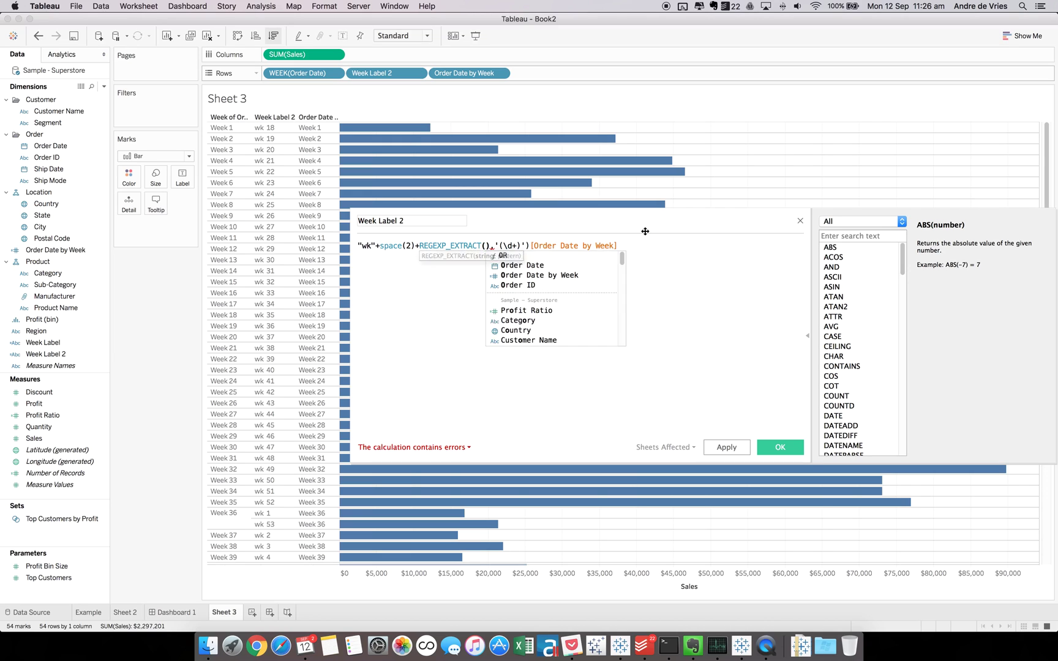
key(Down)
key(Return)
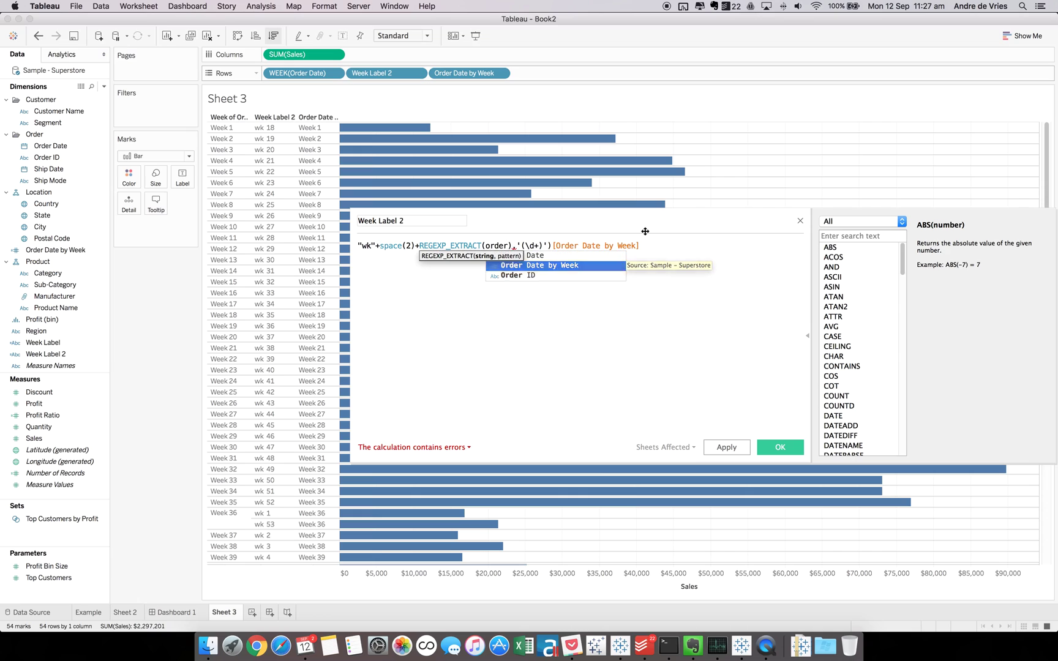
click(713, 246)
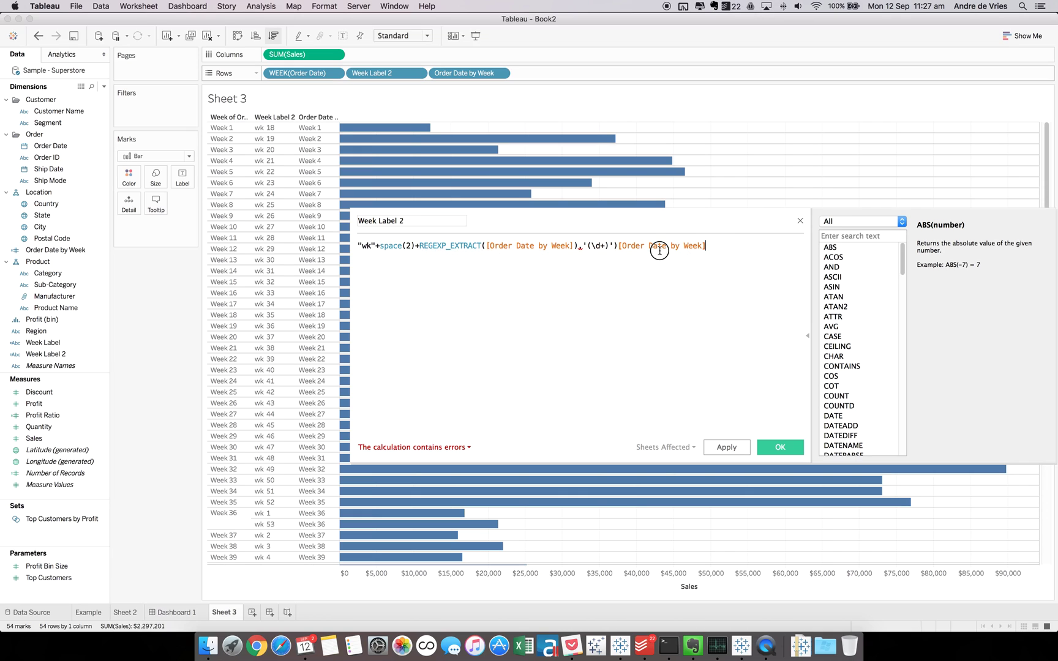
key(BackSpace)
key(BackSpace)
key(BackSpace)
key(BackSpace)
key(BackSpace)
key(BackSpace)
key(BackSpace)
key(BackSpace)
key(BackSpace)
key(BackSpace)
key(BackSpace)
key(BackSpace)
key(BackSpace)
key(BackSpace)
key(BackSpace)
key(BackSpace)
key(BackSpace)
key(BackSpace)
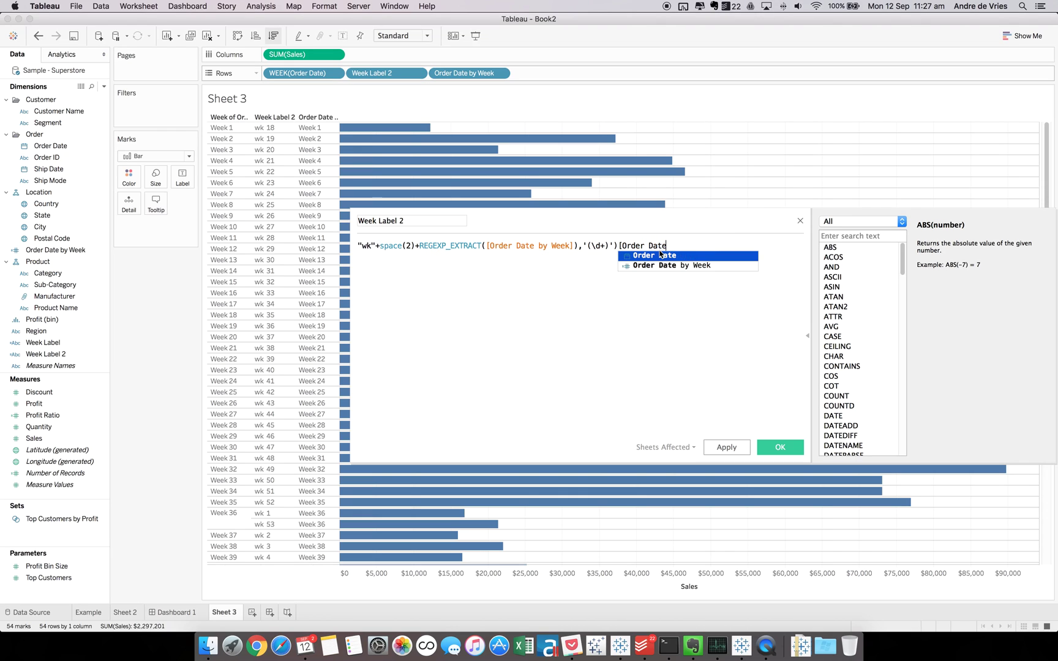
key(BackSpace)
key(BackSpace)
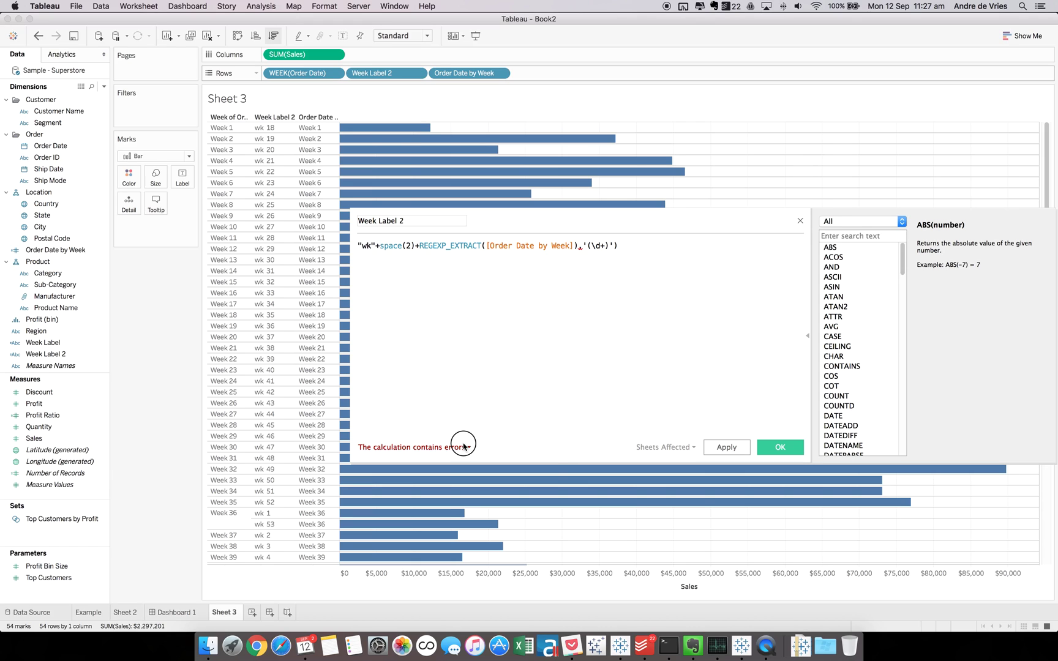
- Check the calculation error and retype the comma and opening parenthesis in REGEXP_EXTRACT
click(465, 447)
click(465, 462)
click(582, 246)
key(BackSpace)
text(,)
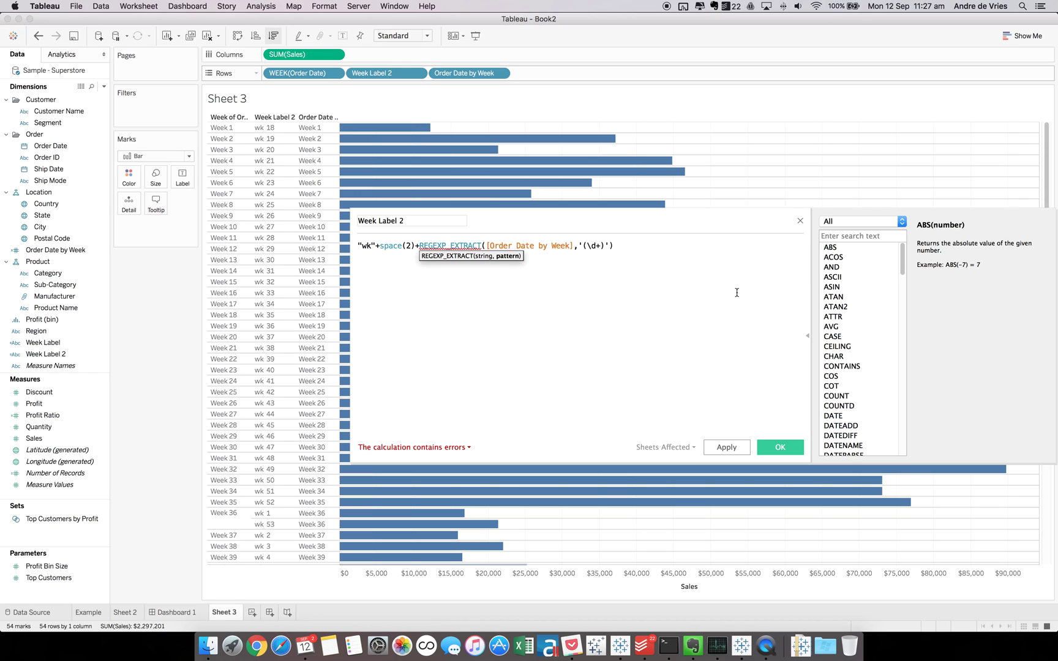
click(418, 245)
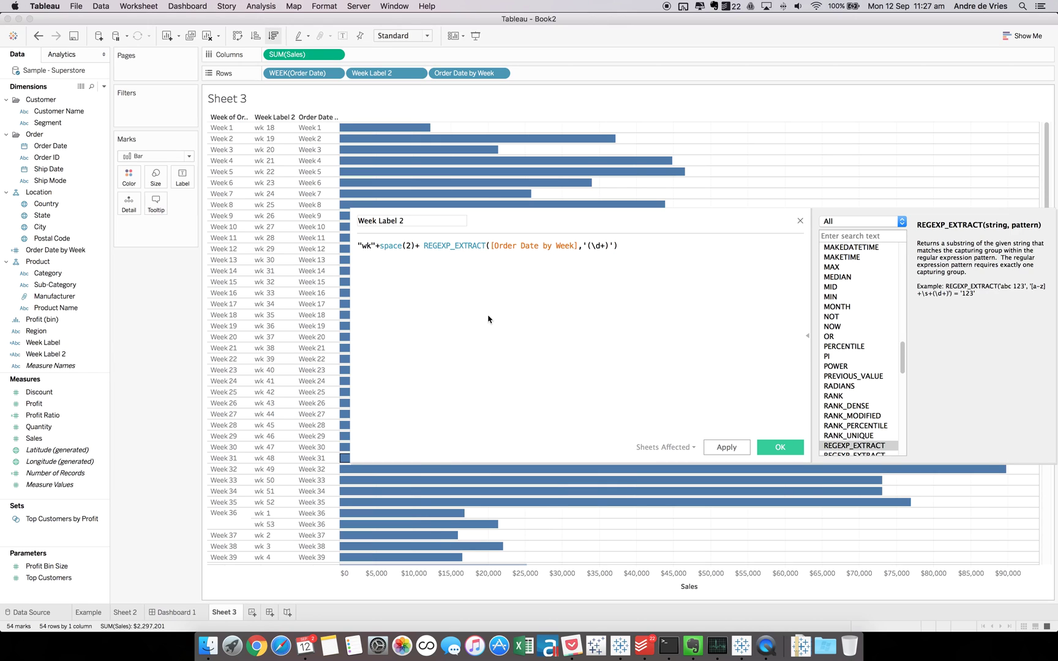
click(490, 246)
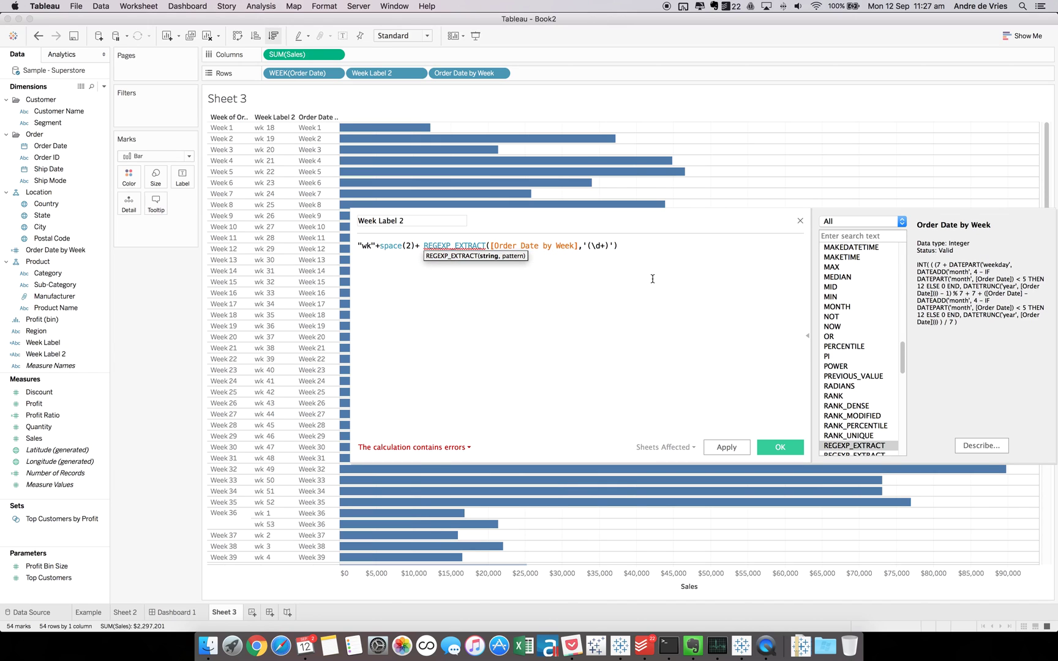
key(BackSpace)
text(()
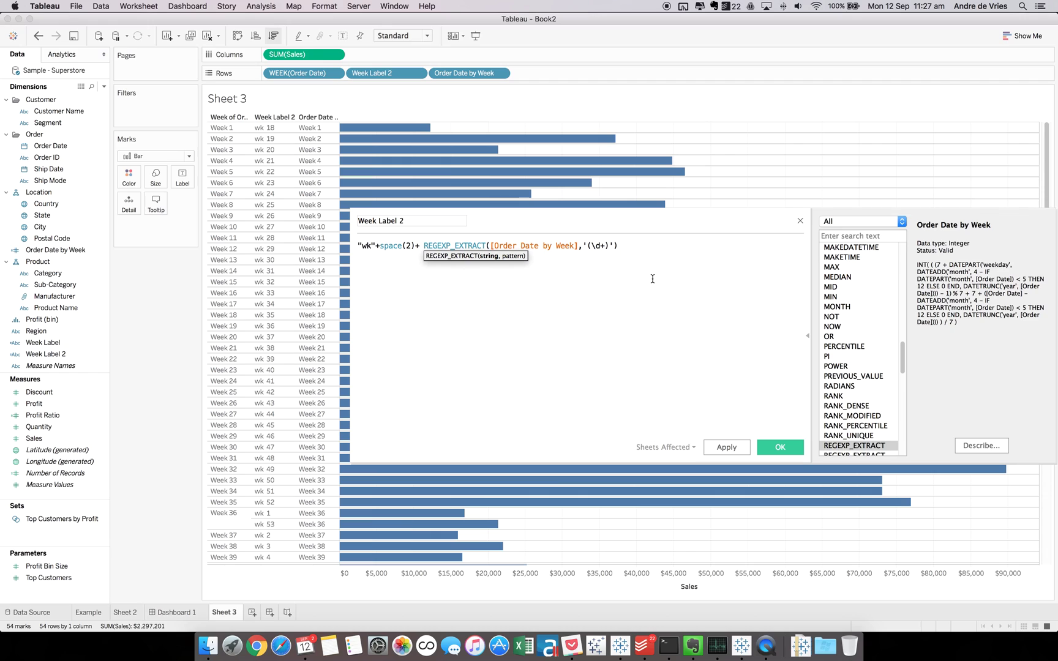
- Locate the error and wrap [Order Date by Week] in str() so the calculation is valid
click(623, 248)
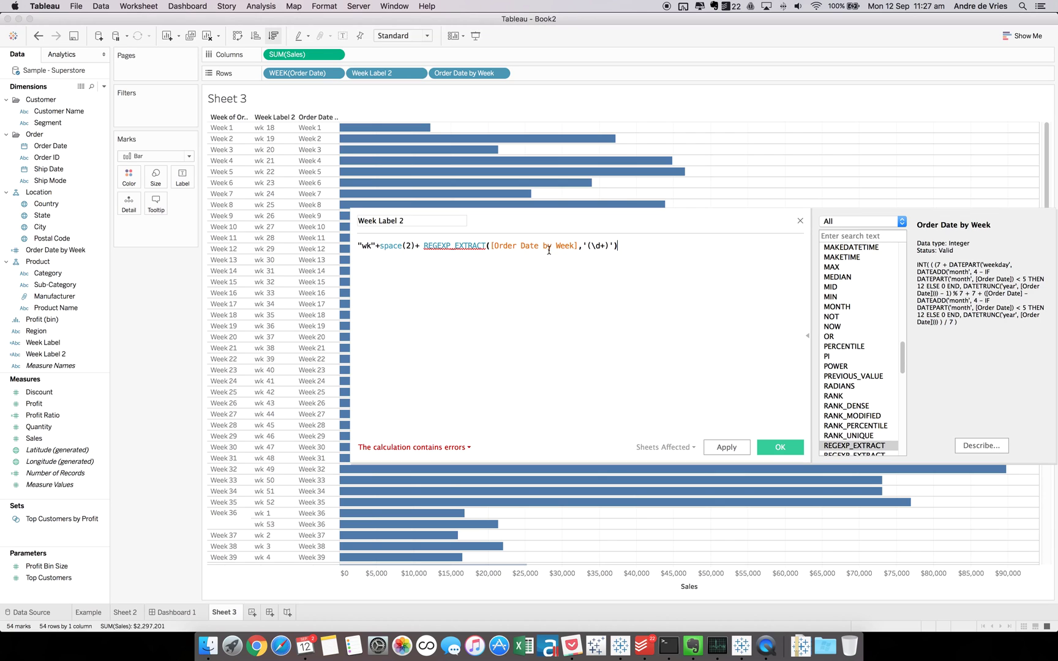
click(411, 445)
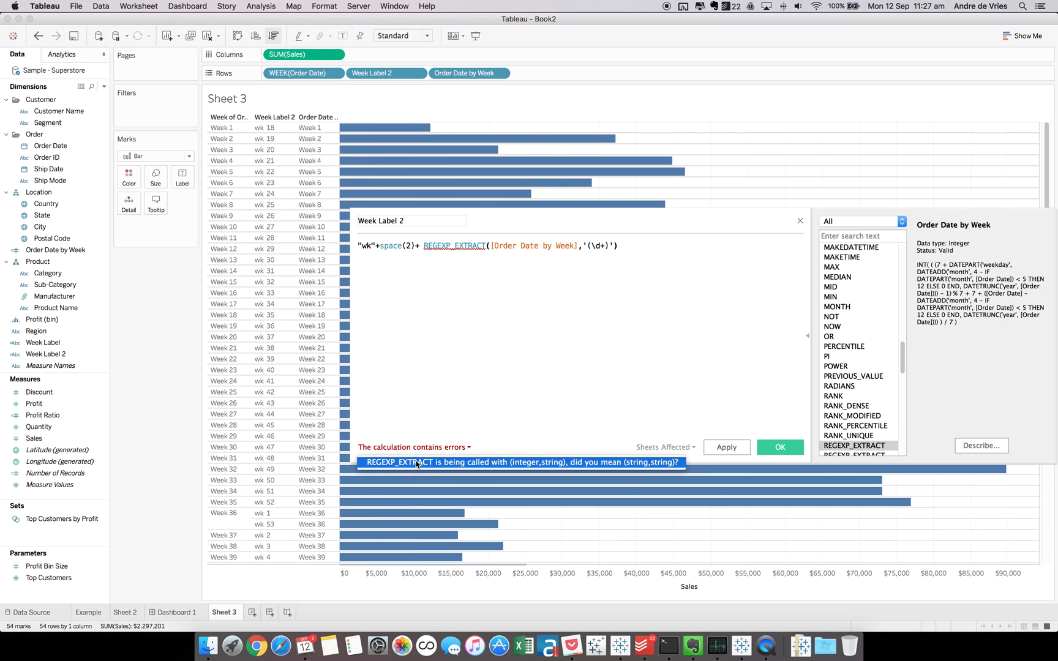
click(416, 464)
click(507, 271)
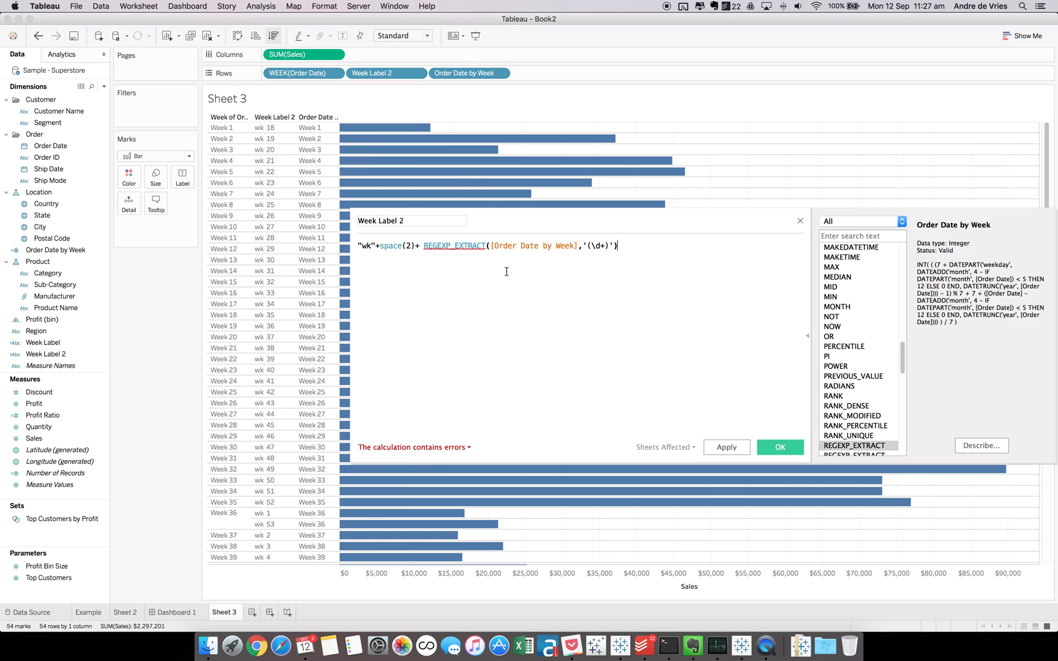
click(490, 246)
text(str()
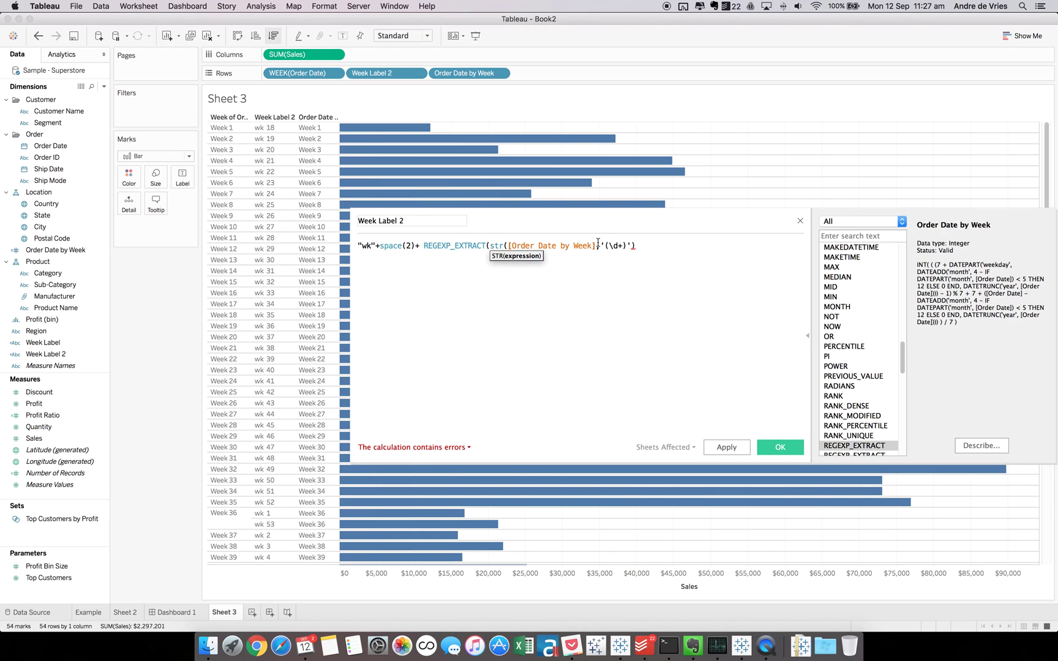
text())
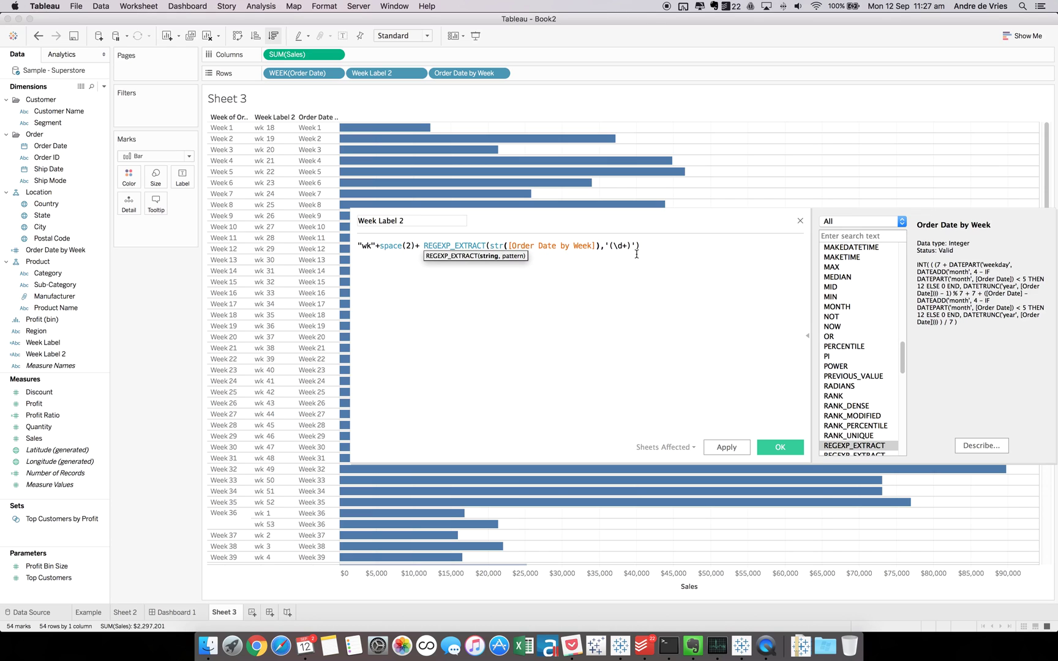
click(636, 253)
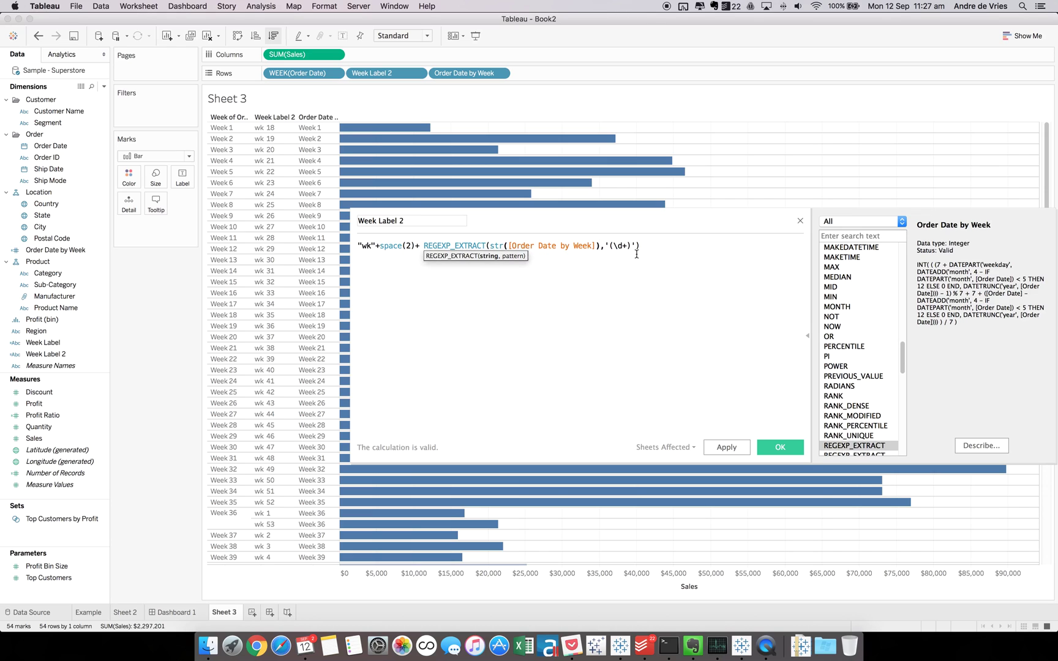
- Apply the fixed Week Label 2 formula so rows read wk 1, wk 2, then close the editor
click(726, 448)
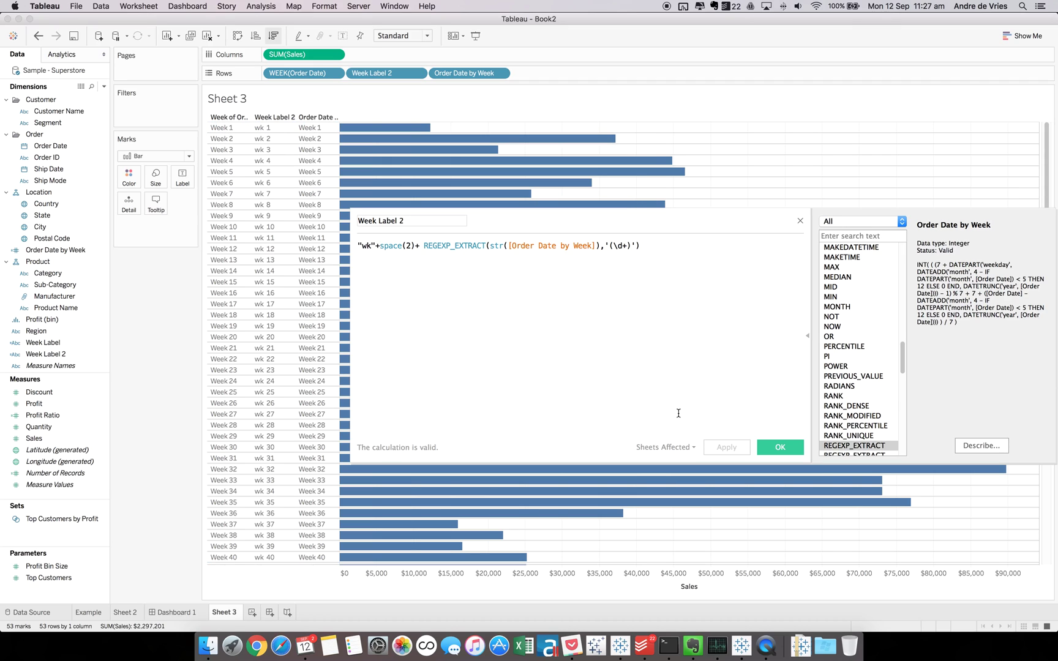
click(780, 447)
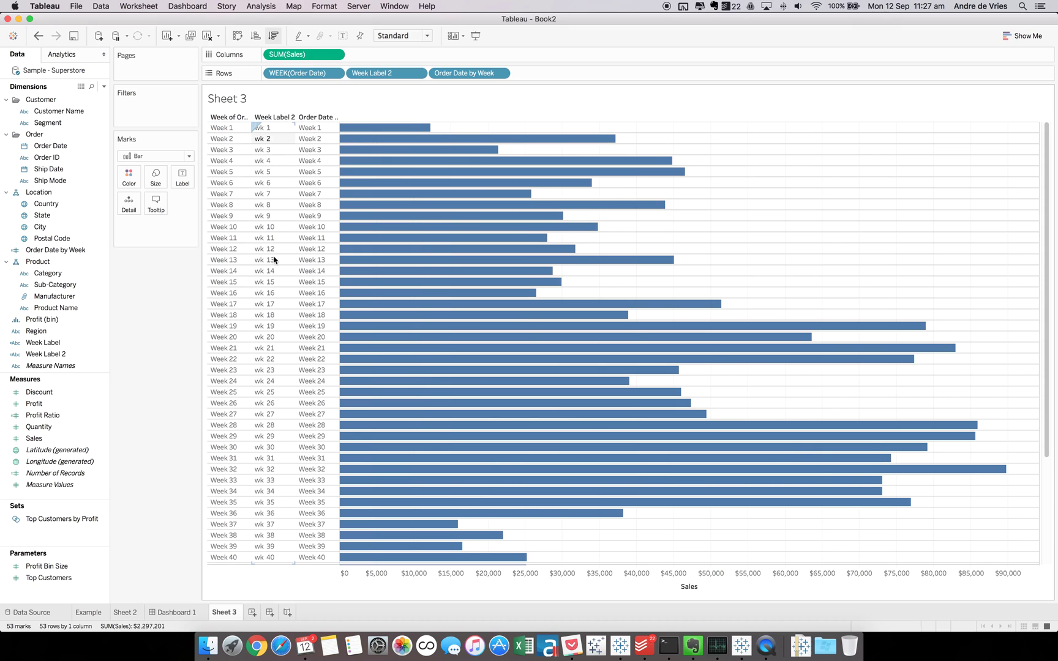